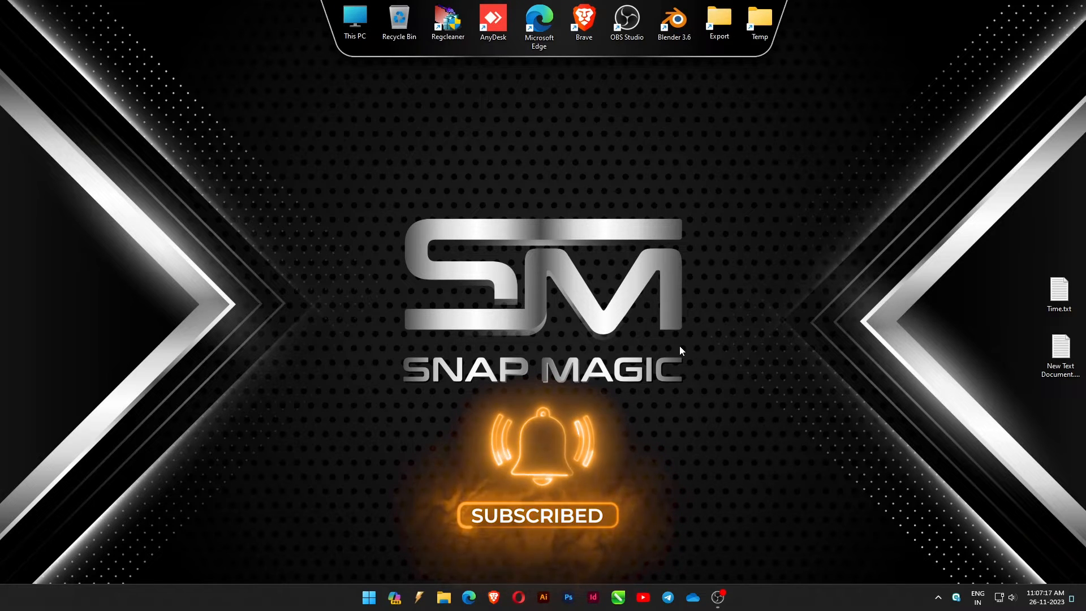
# Open the Brave browser, search the web for "rufus" and open the official rufus.ie site
pyautogui.click(494, 595)
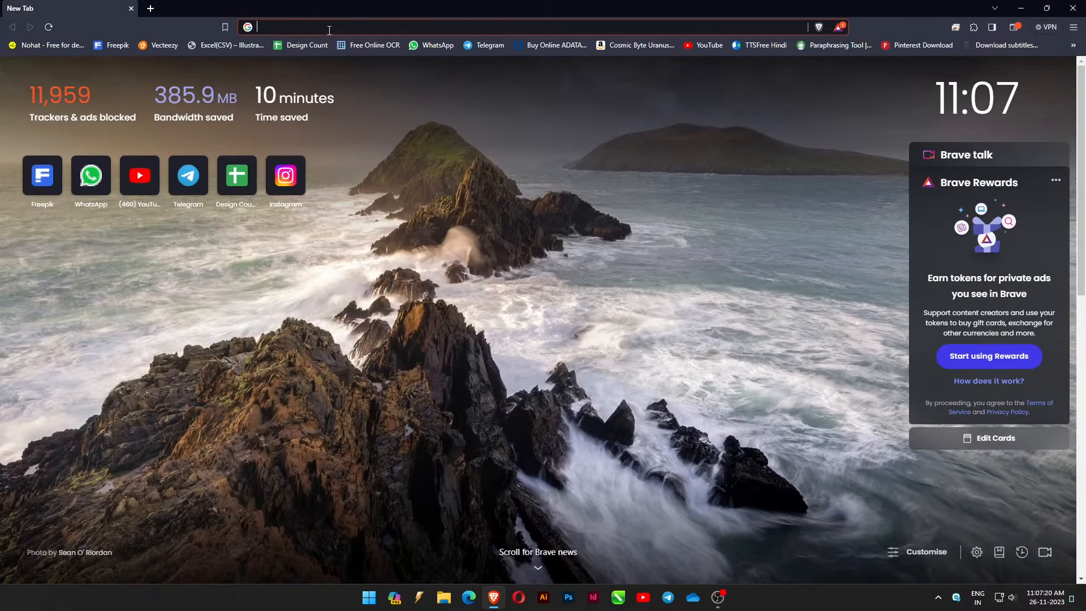
pyautogui.click(329, 27)
pyautogui.write('rufus')
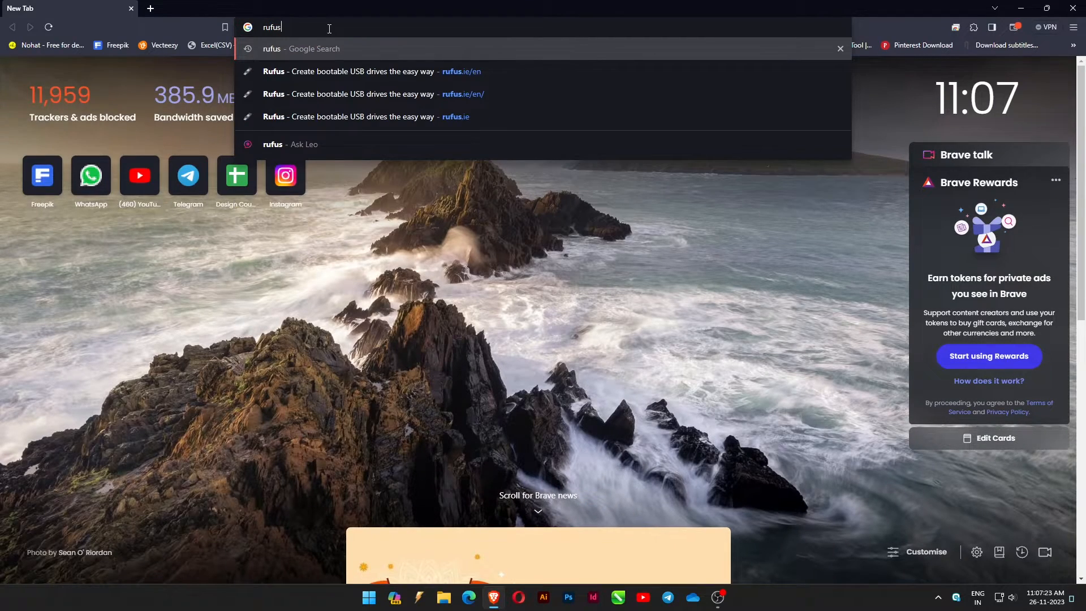
pyautogui.press('Return')
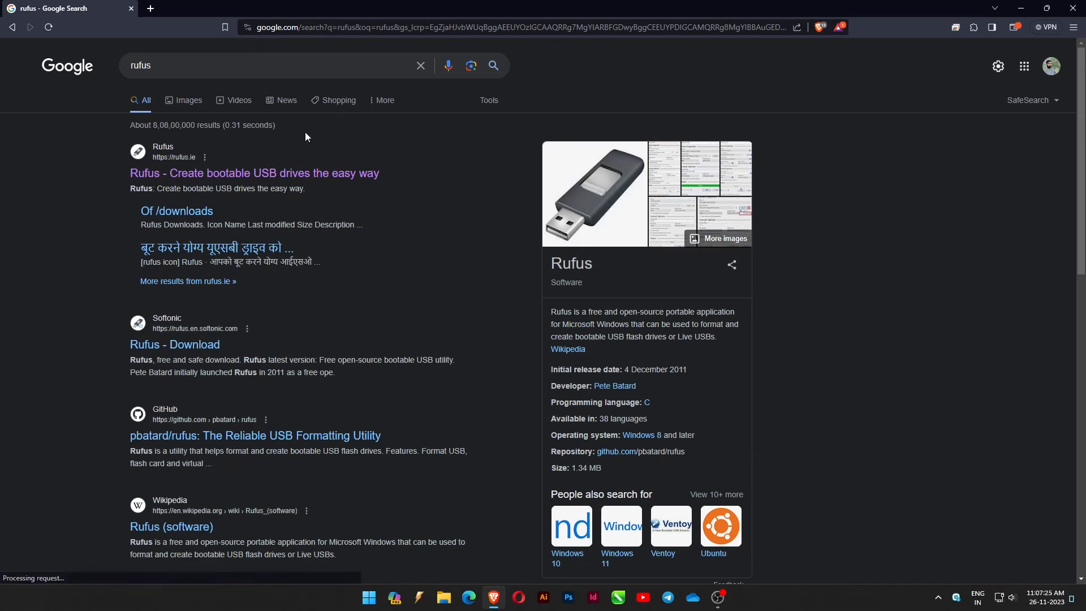
pyautogui.click(199, 175)
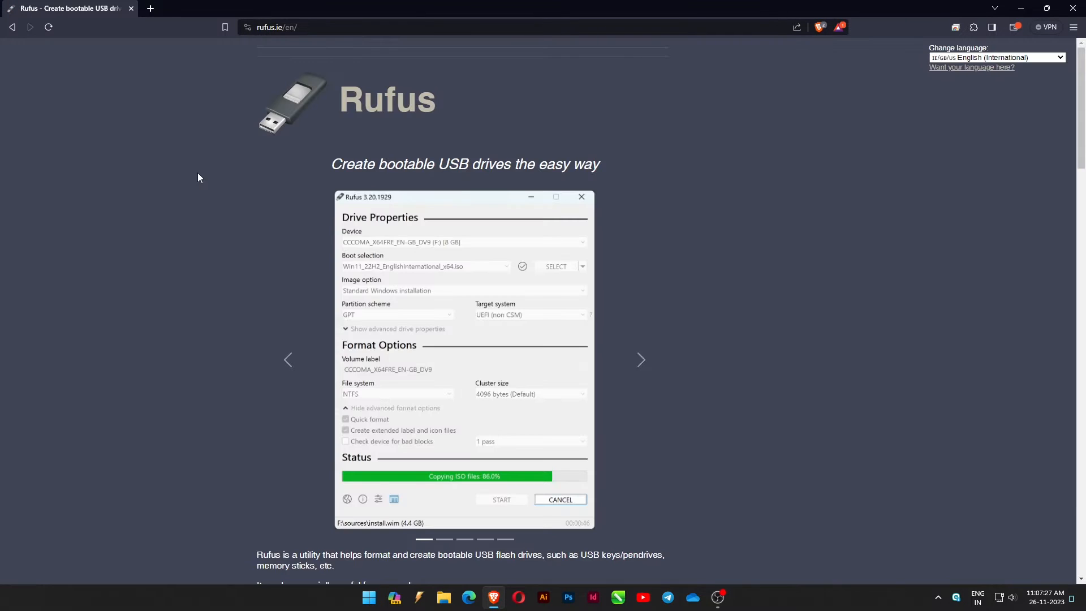
# Download the portable Windows x64 release rufus-4.3p.exe into the Downloads folder
pyautogui.scroll(-5, 610, 150)
pyautogui.scroll(-3, 611, 155)
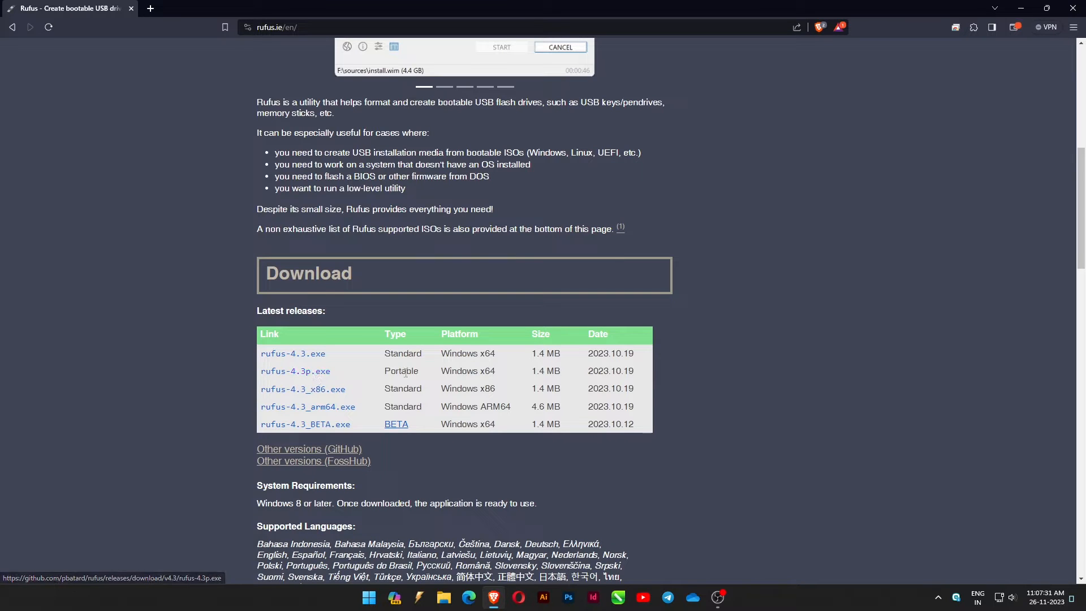
pyautogui.click(322, 375)
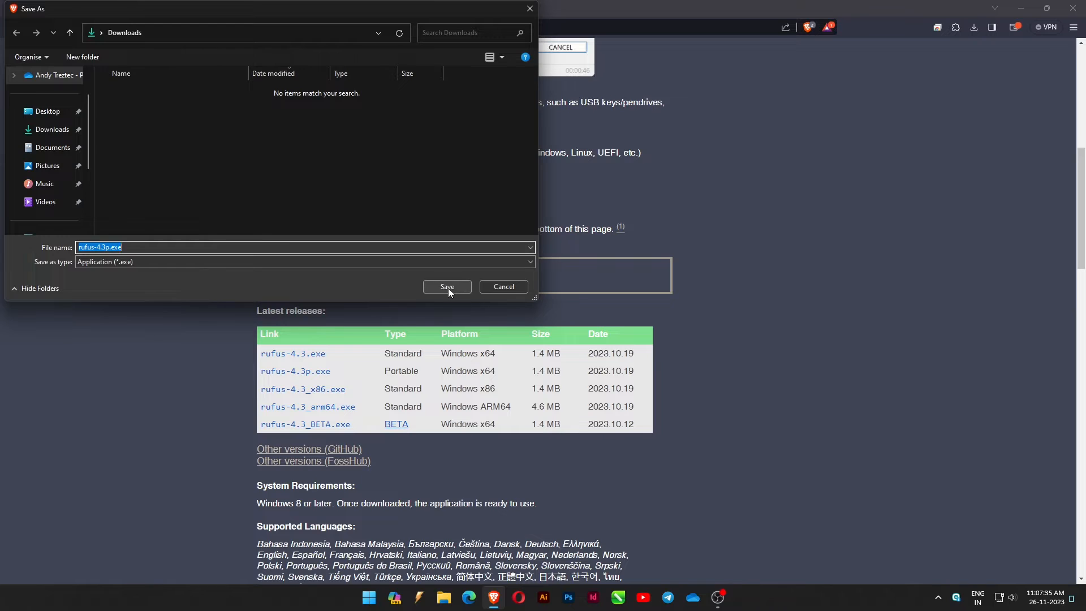
pyautogui.click(447, 287)
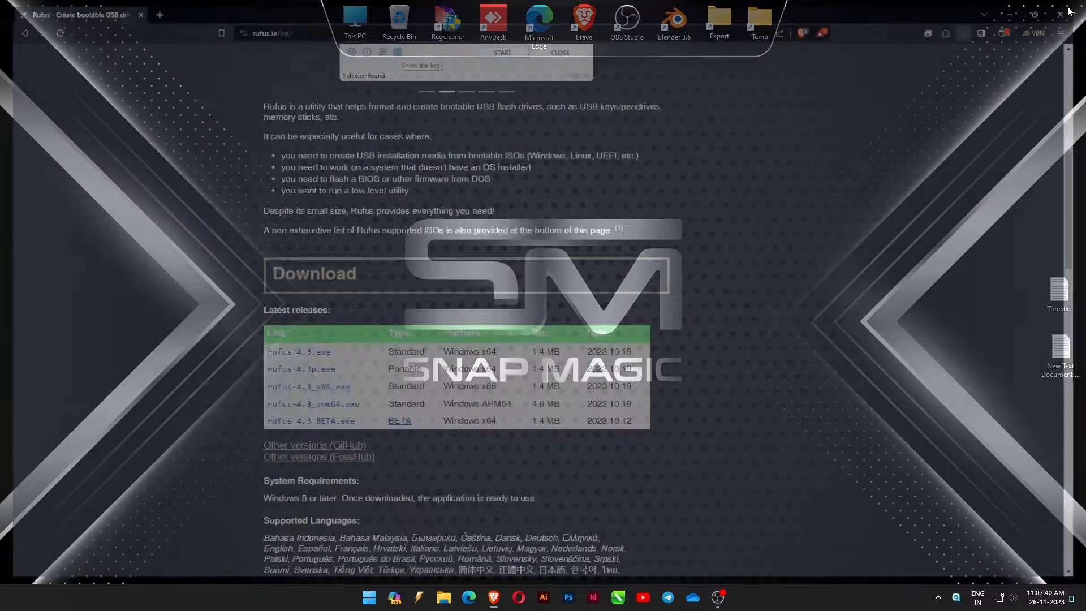
# Close the browser, launch rufus-4.3p.exe from the Downloads folder and allow it to check for updates online
pyautogui.click(1073, 8)
pyautogui.click(443, 600)
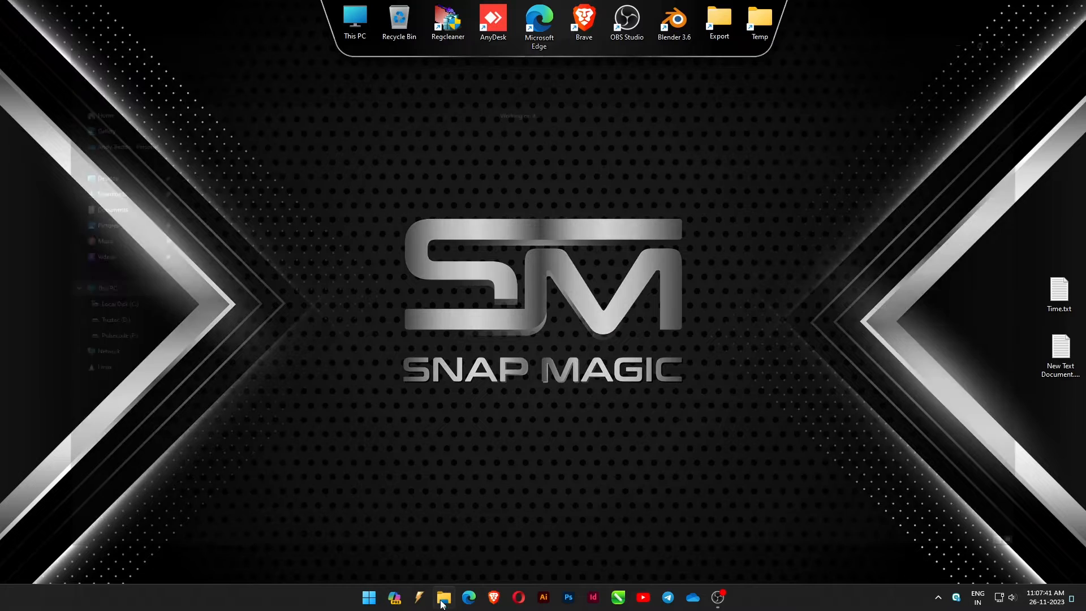
pyautogui.click(61, 183)
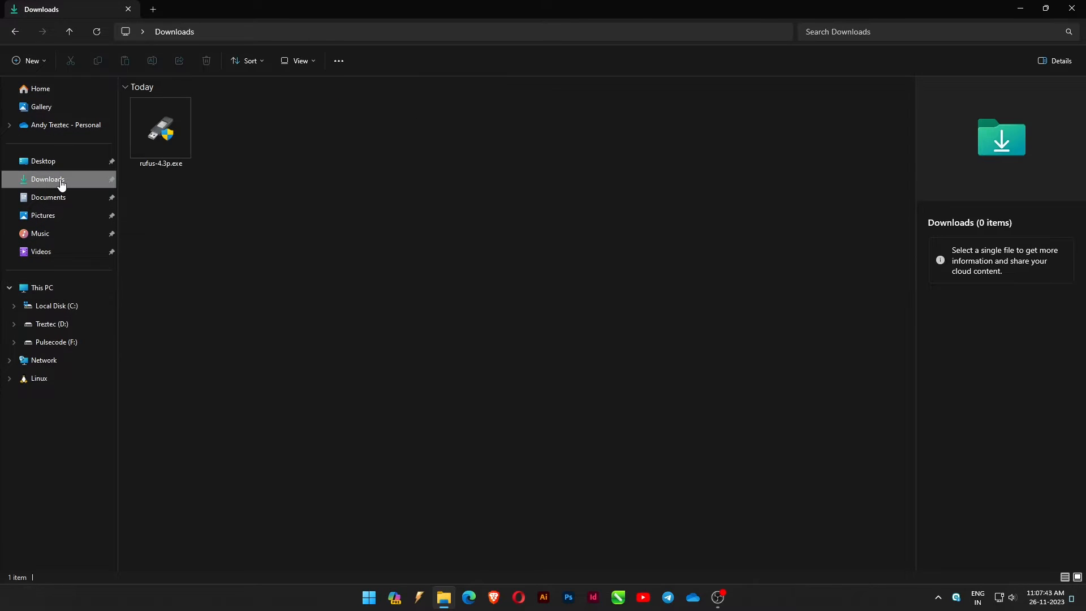
pyautogui.click(166, 123)
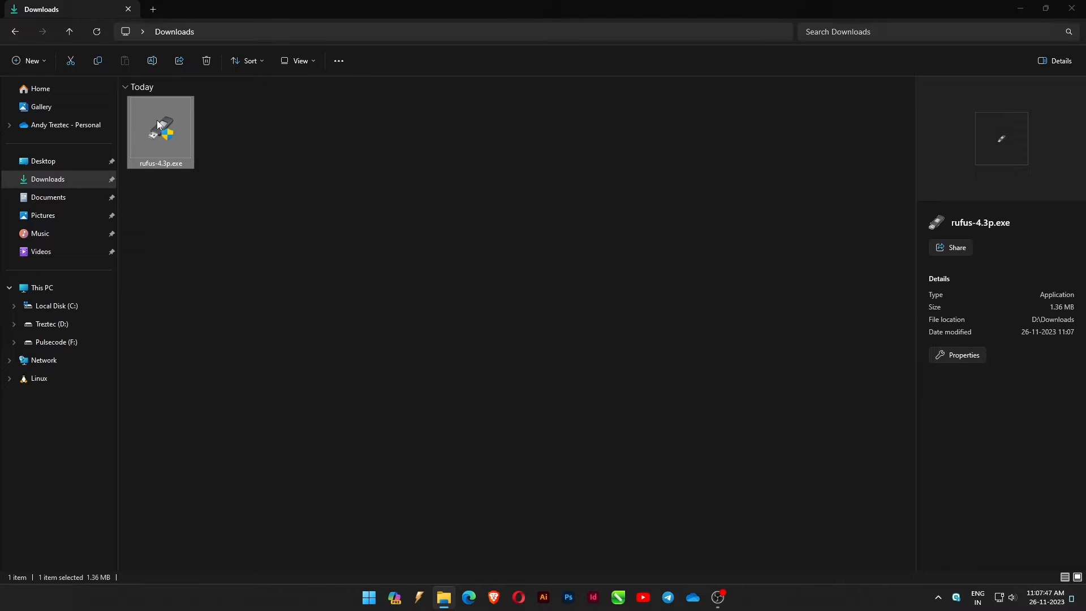
pyautogui.doubleClick(157, 119)
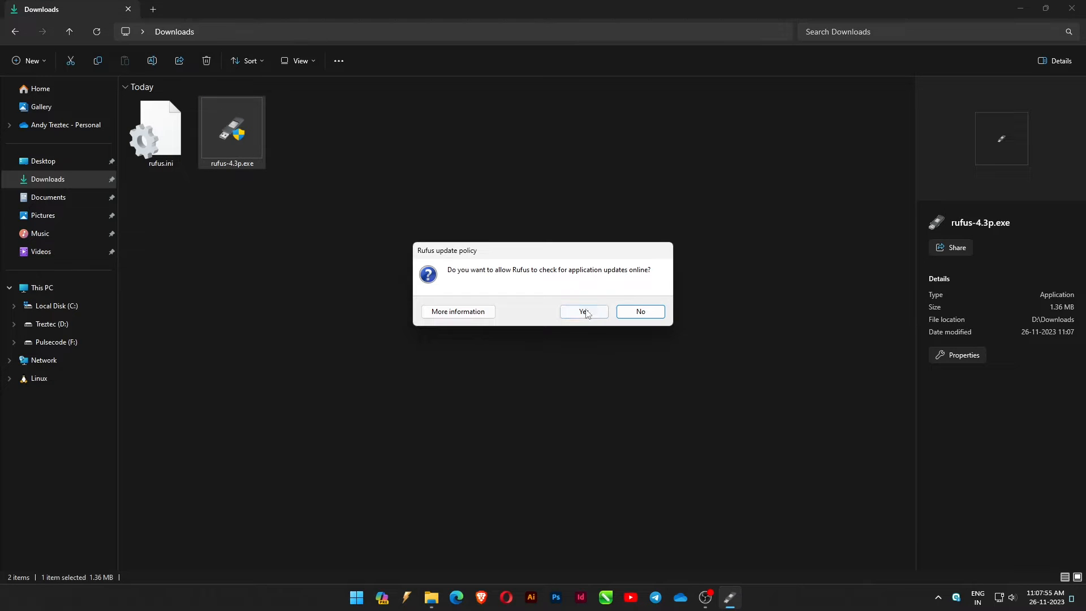
pyautogui.click(585, 312)
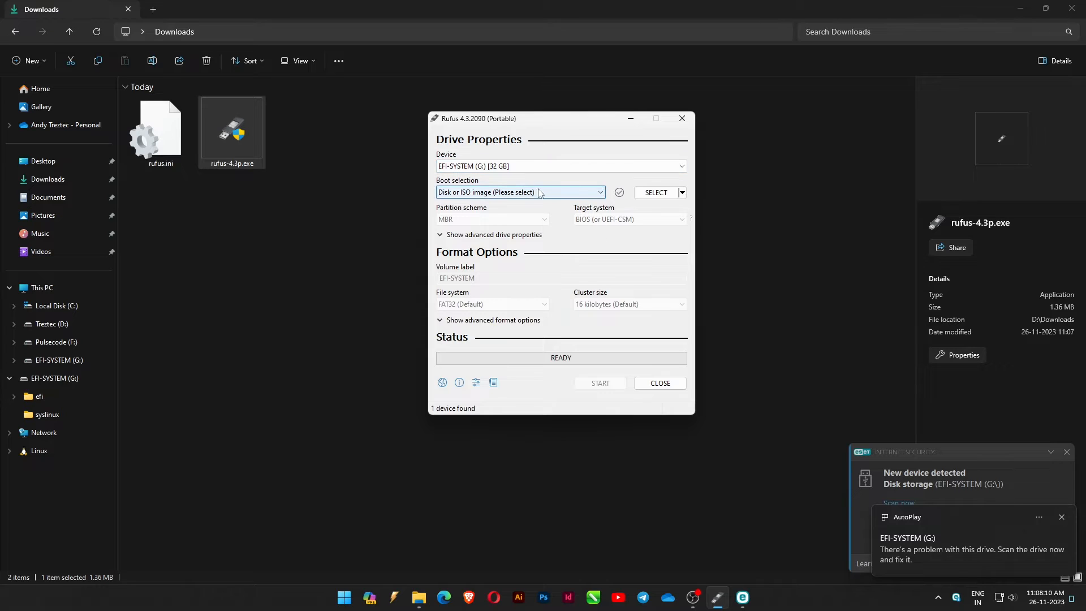
# Keep the disk or ISO image boot selection, switch its source to Download and launch the ISO downloader
pyautogui.click(488, 193)
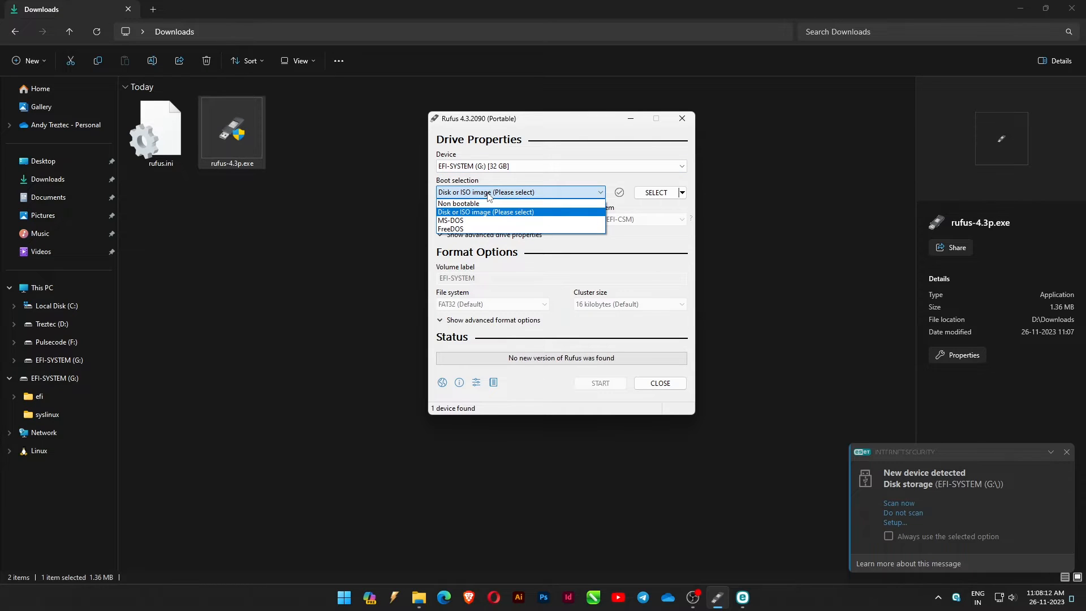
pyautogui.click(488, 193)
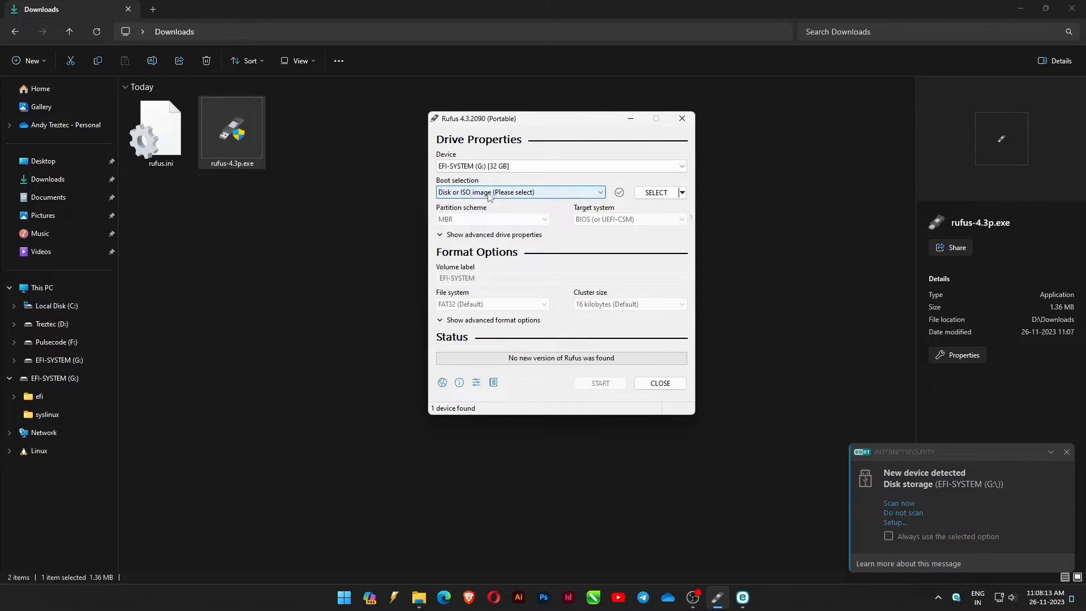
pyautogui.click(682, 192)
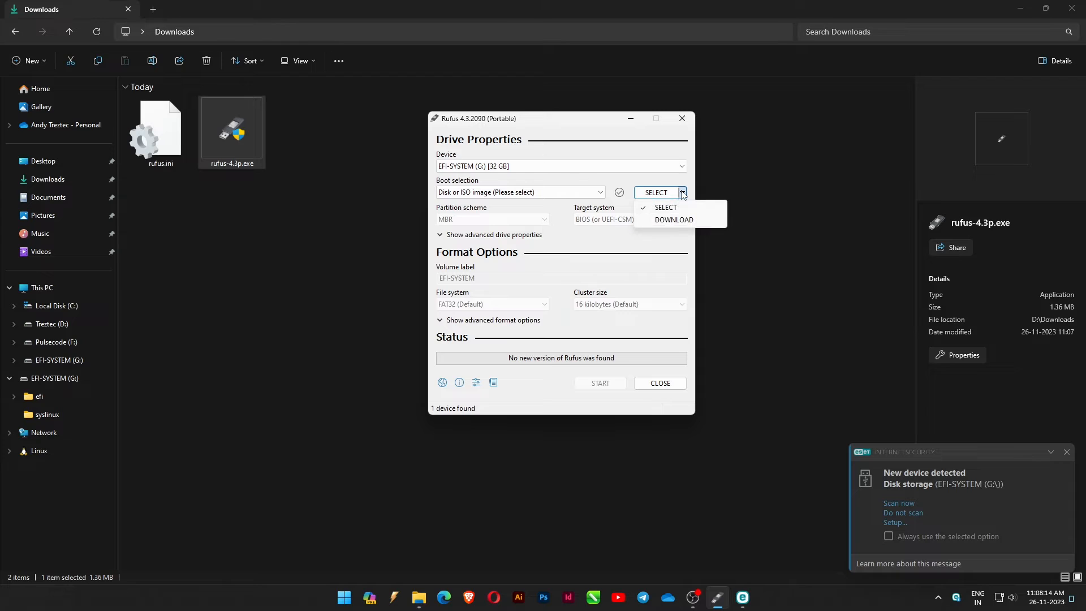
pyautogui.click(673, 220)
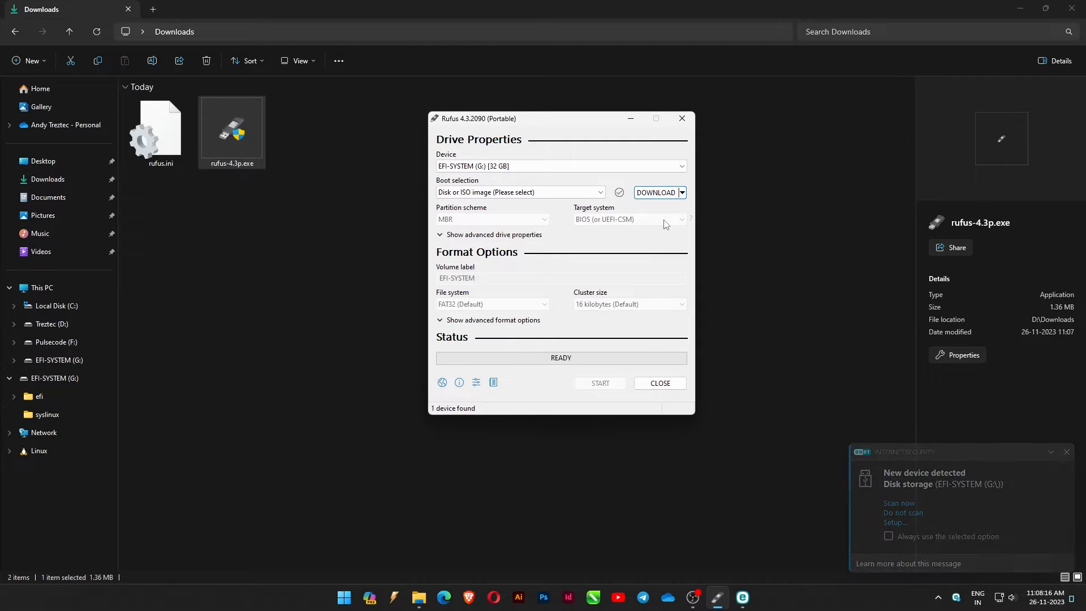
pyautogui.click(645, 194)
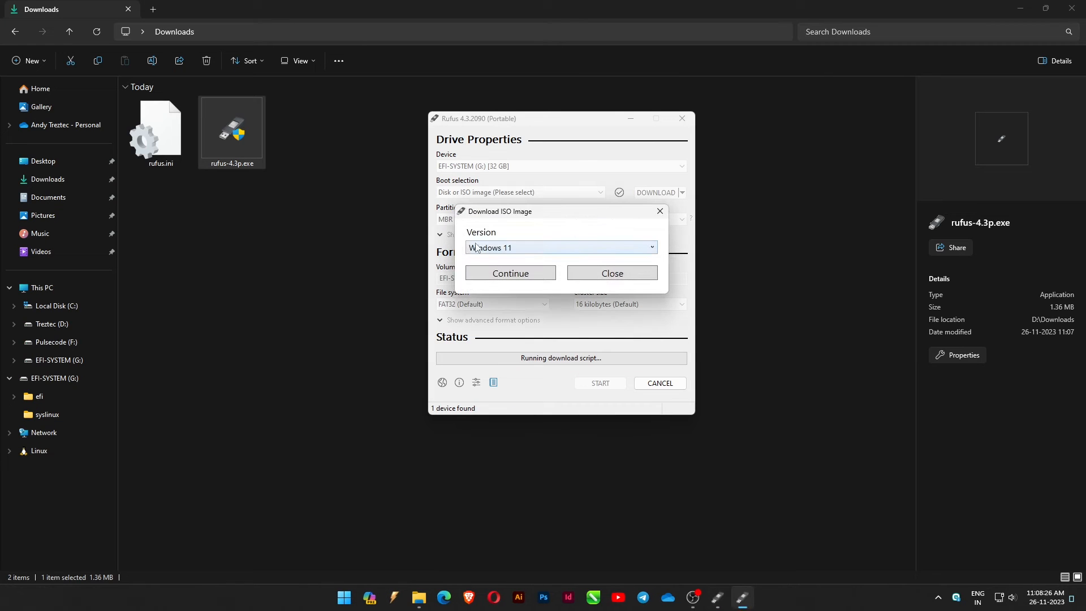
# Choose Windows 11, release 23H2 (Build 22631.2428 - 2023.10) and edition Windows 11 Home/Pro/Edu for the ISO download
pyautogui.click(509, 274)
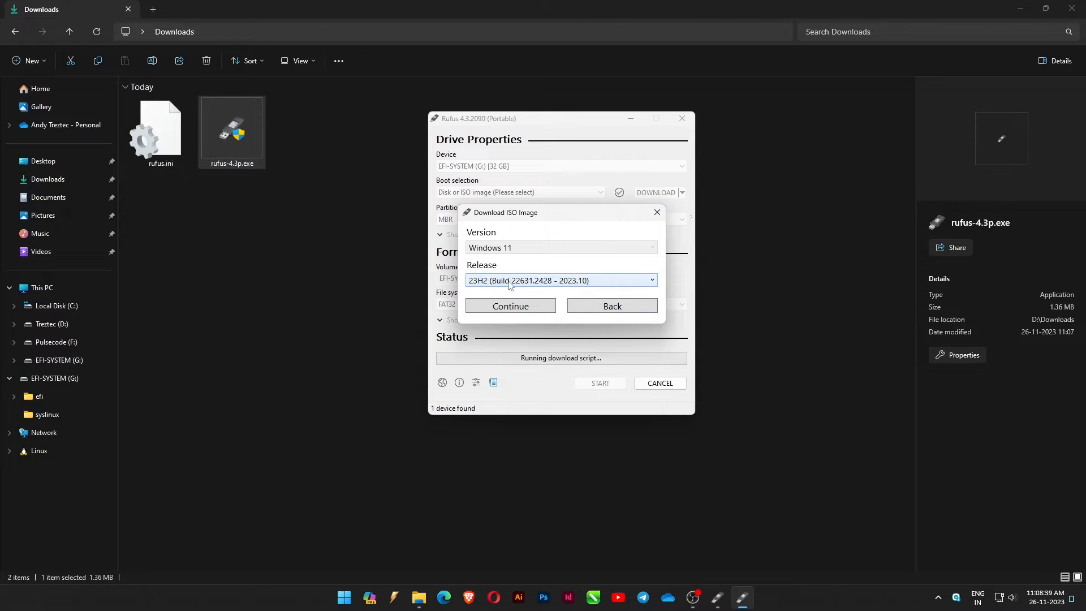
pyautogui.click(509, 283)
pyautogui.click(490, 294)
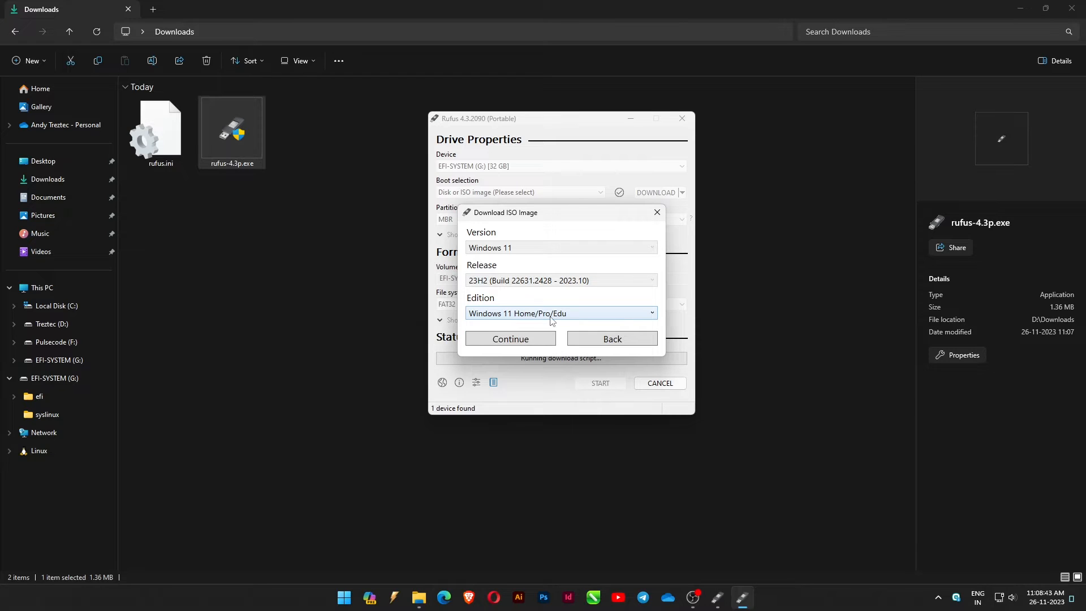
pyautogui.click(553, 317)
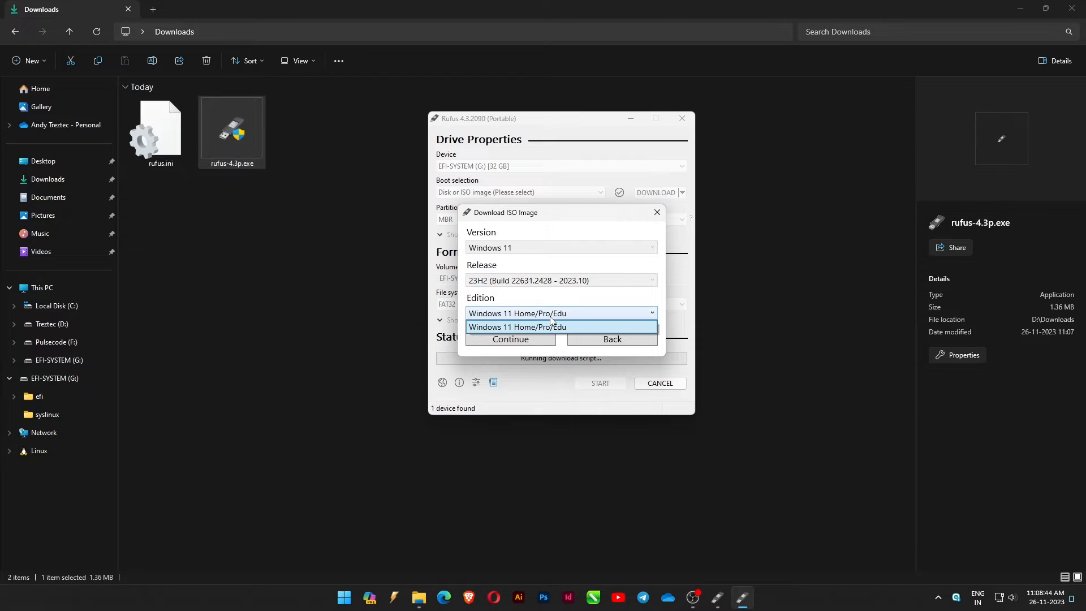
pyautogui.click(507, 328)
pyautogui.click(521, 341)
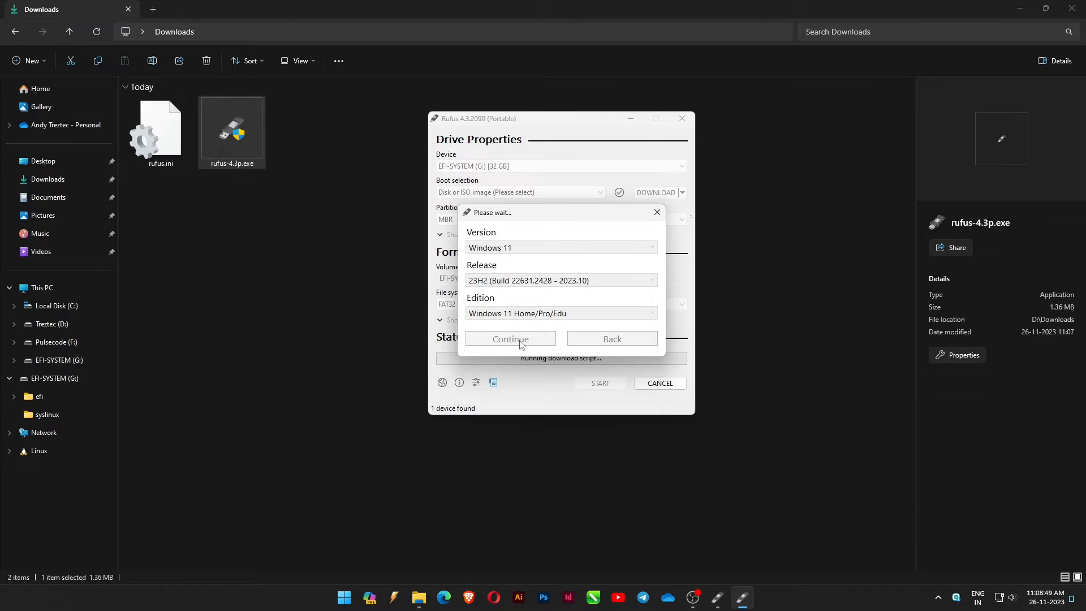
# Set the ISO language to English International and continue to the architecture choice
pyautogui.click(552, 346)
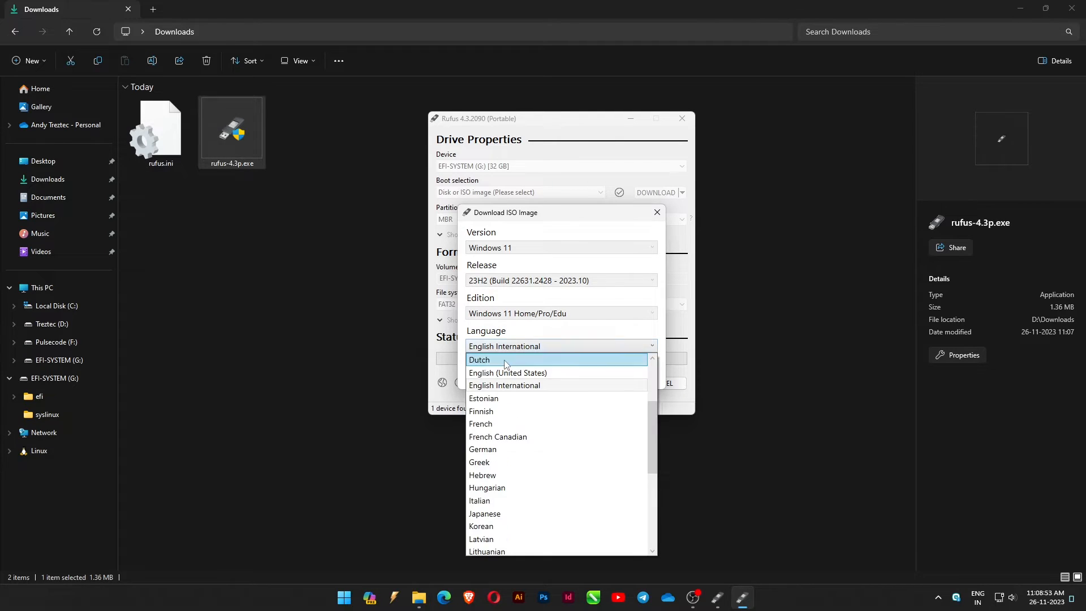
pyautogui.click(495, 385)
pyautogui.click(497, 371)
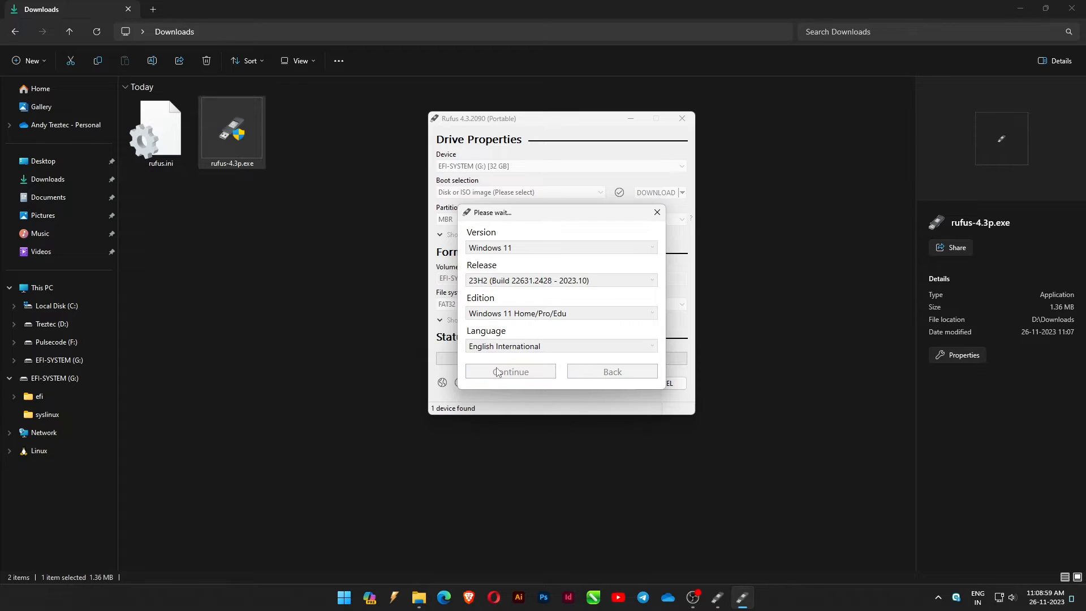
# Select the x64 architecture and download the image to Downloads as Win11_23H2_EnglishInternational_x64.iso
pyautogui.click(490, 379)
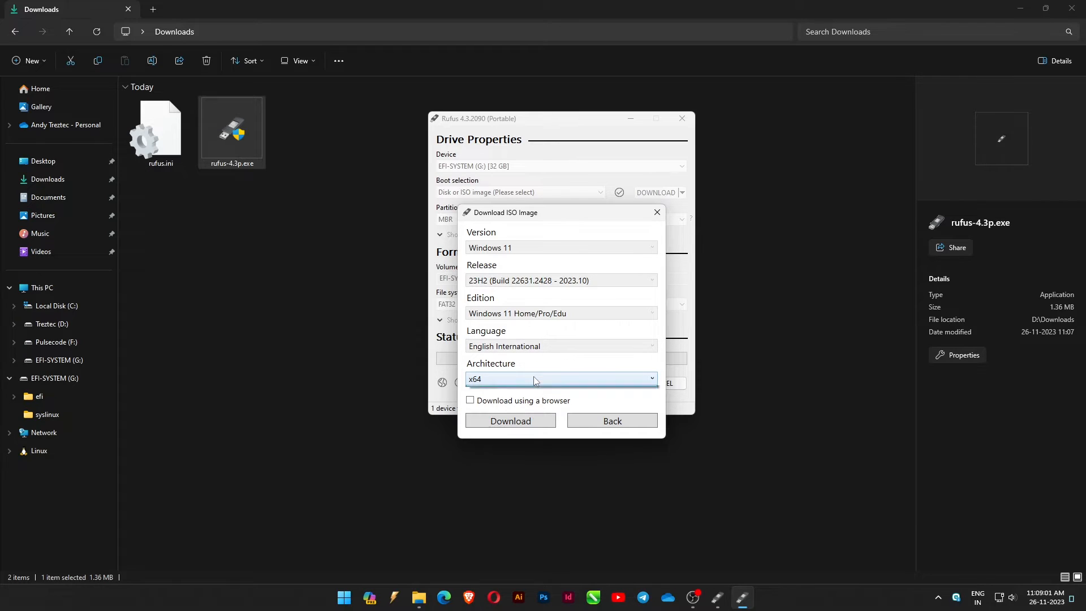
pyautogui.click(495, 393)
pyautogui.click(496, 423)
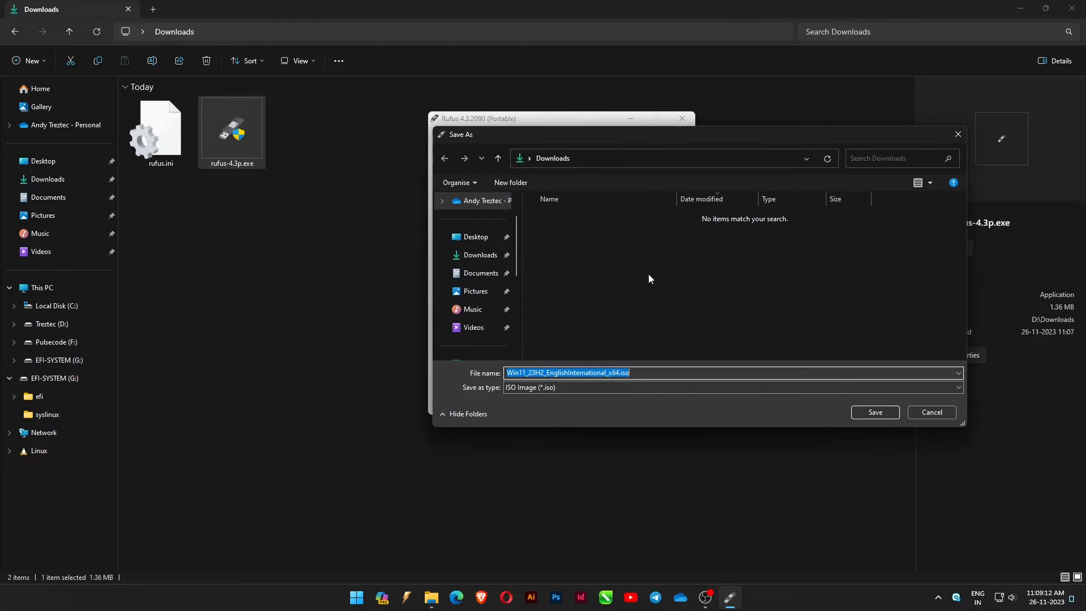
pyautogui.click(884, 413)
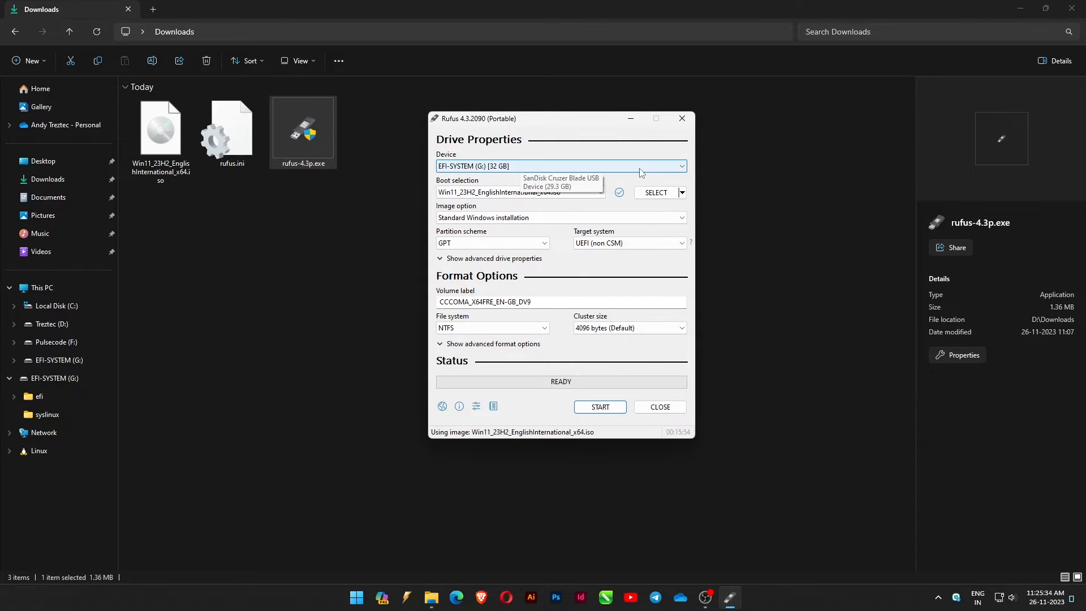
# Write the ISO to the 32 GB USB drive, adding a local account named Snap Magic and accepting the erasure of all partitions
pyautogui.click(605, 411)
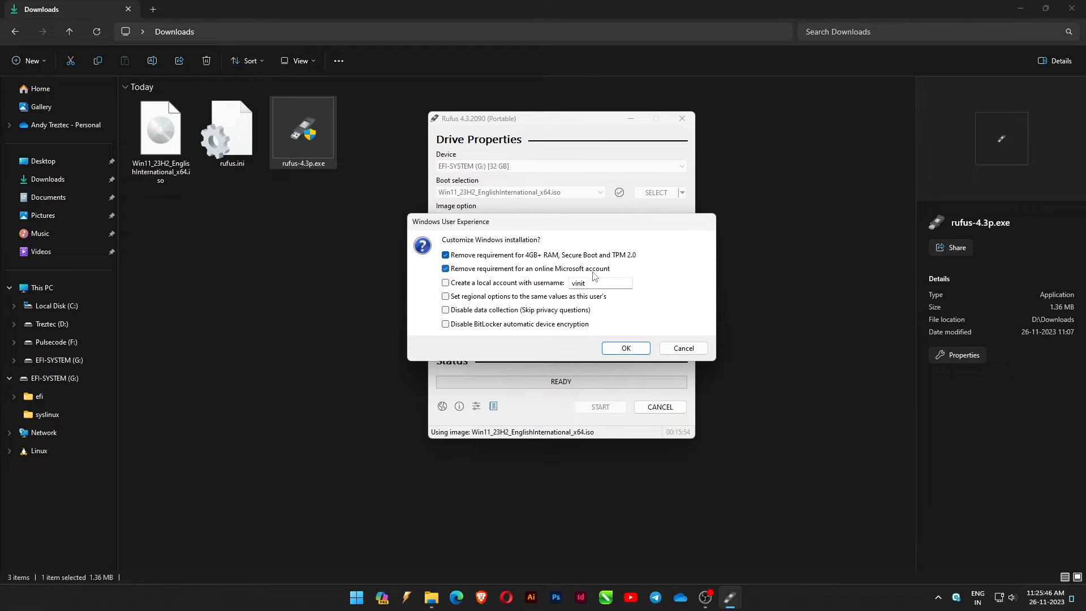
pyautogui.click(445, 284)
pyautogui.write('Snap Magic')
pyautogui.click(625, 346)
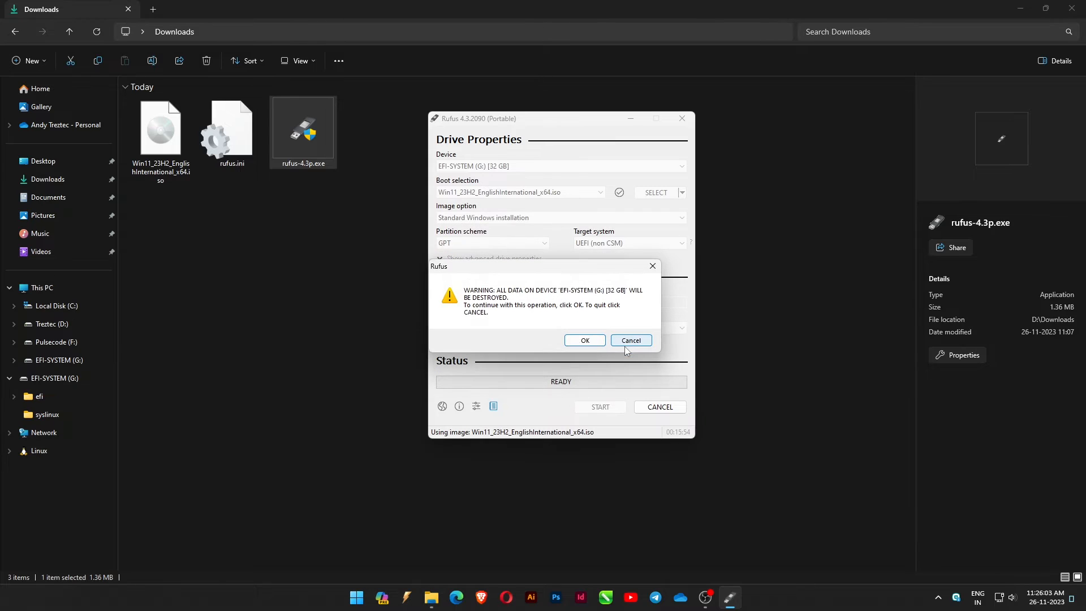
pyautogui.click(584, 341)
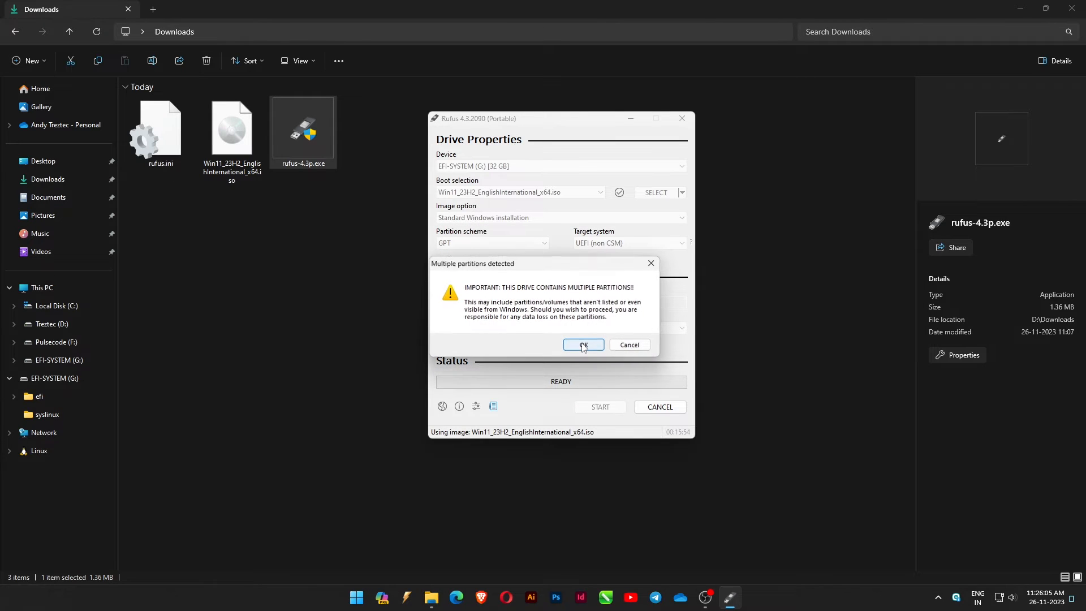
pyautogui.click(583, 345)
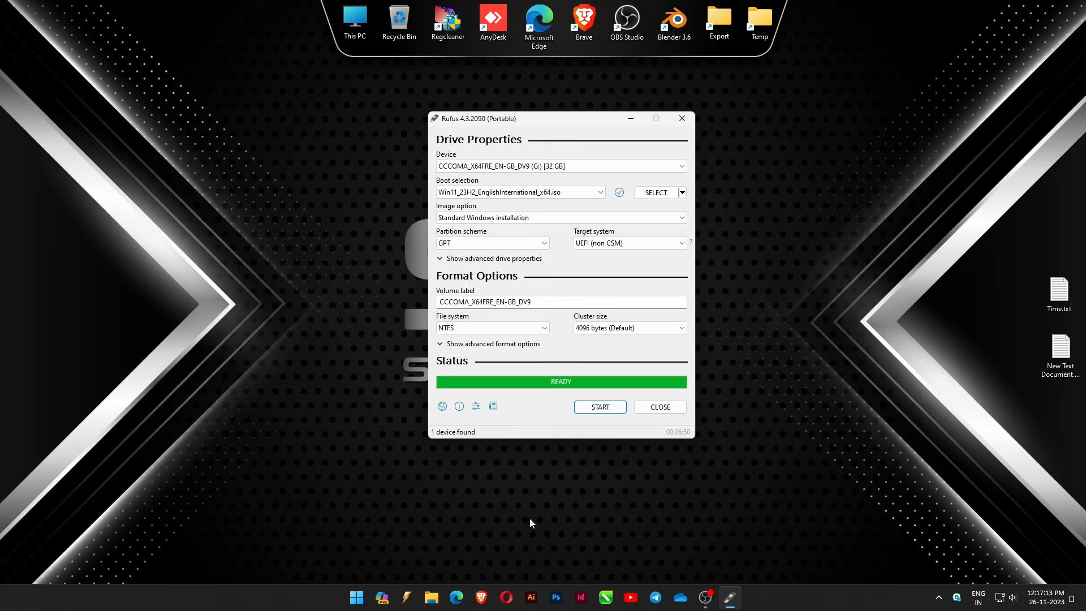
# Restart the computer, enter the boot menu and boot from UEFI: SanDisk, Partition 1
pyautogui.click(356, 597)
pyautogui.click(684, 558)
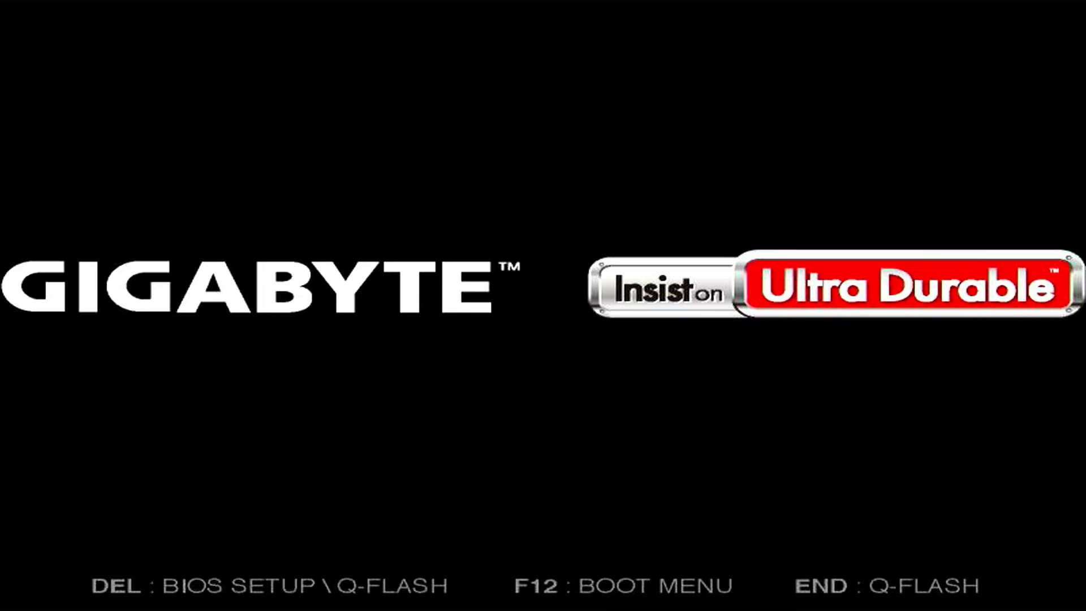
pyautogui.press('F12')
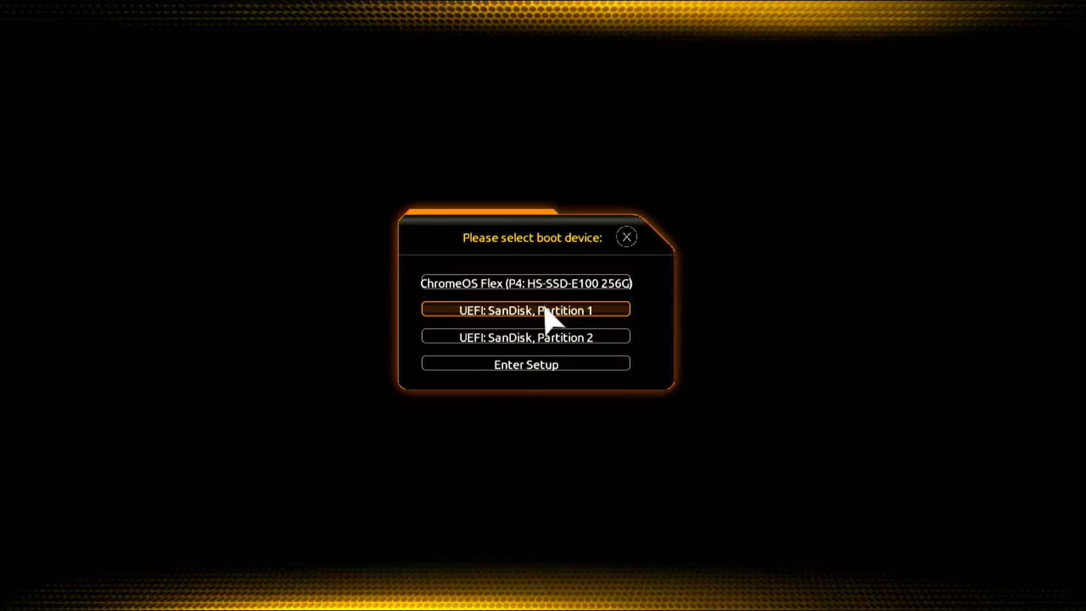
pyautogui.click(545, 310)
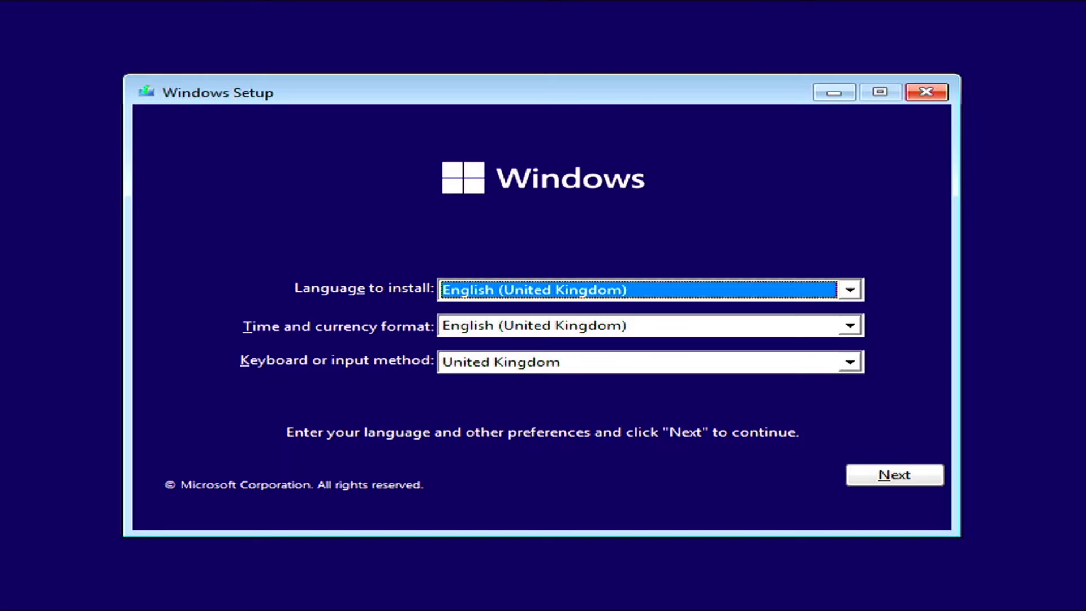
# Accept the English (United Kingdom) language, format and keyboard preferences in Windows Setup and start the installation
pyautogui.click(874, 479)
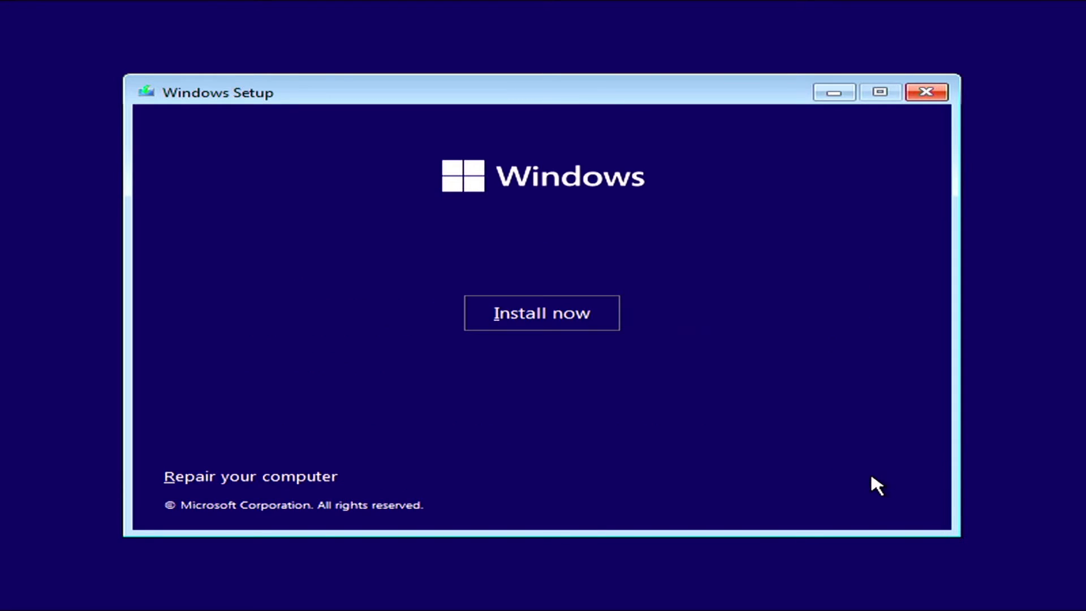
pyautogui.click(564, 322)
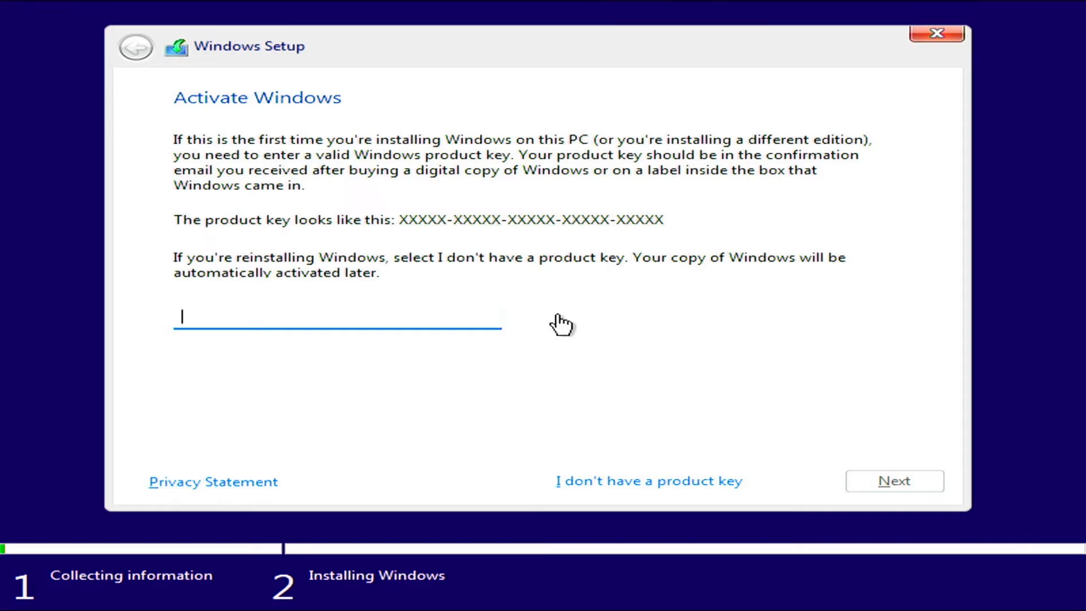
# Continue without a product key and select Windows 11 Pro as the operating system to install
pyautogui.click(622, 483)
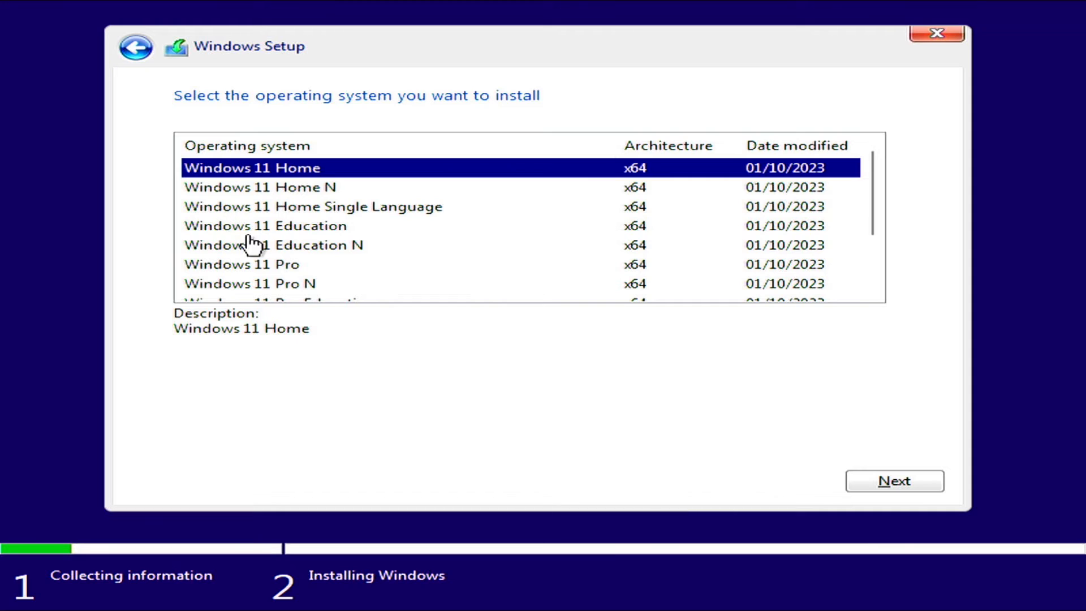
pyautogui.click(269, 270)
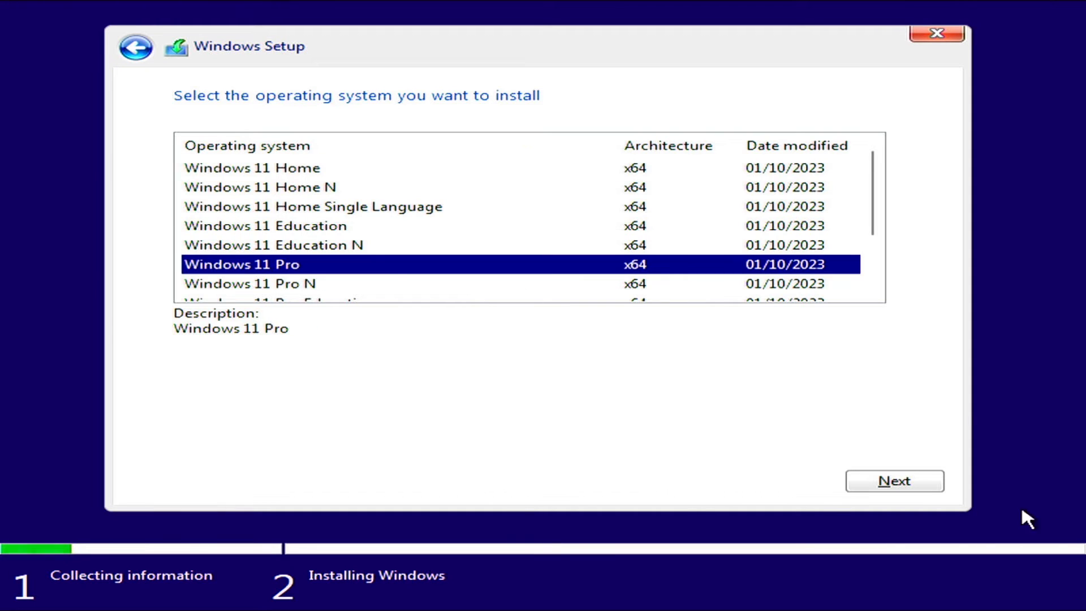
pyautogui.click(923, 482)
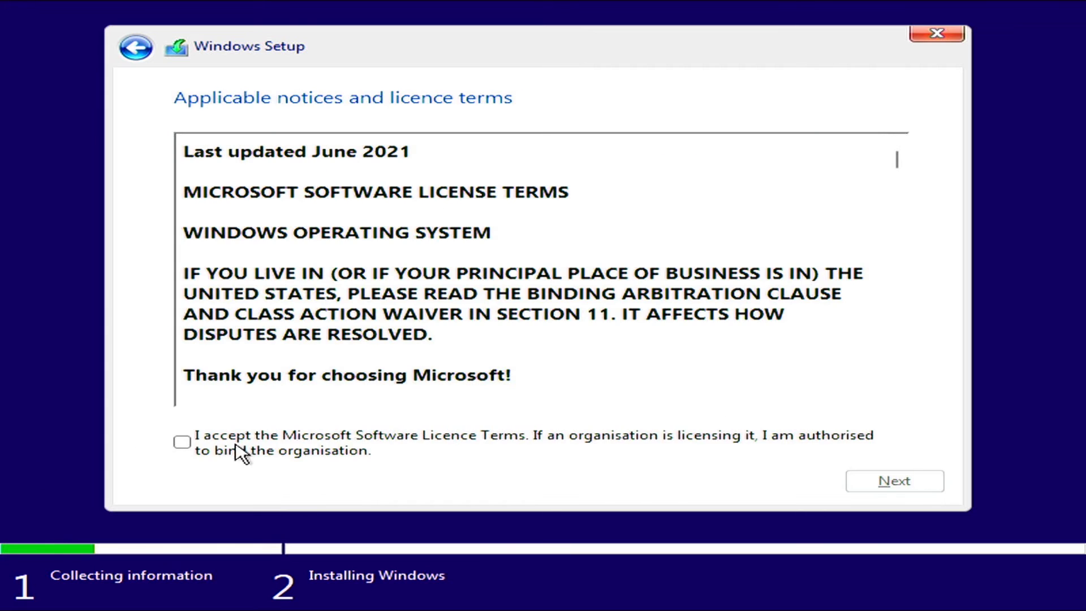
# Accept the Microsoft licence terms and choose the customised, Windows-only installation
pyautogui.click(182, 442)
pyautogui.click(885, 488)
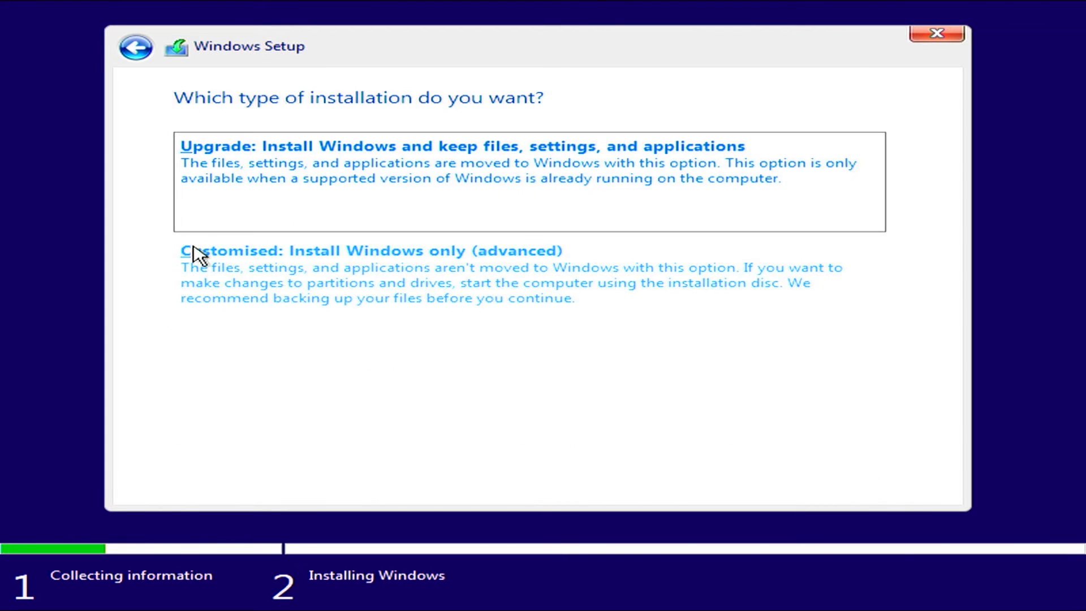
pyautogui.click(193, 251)
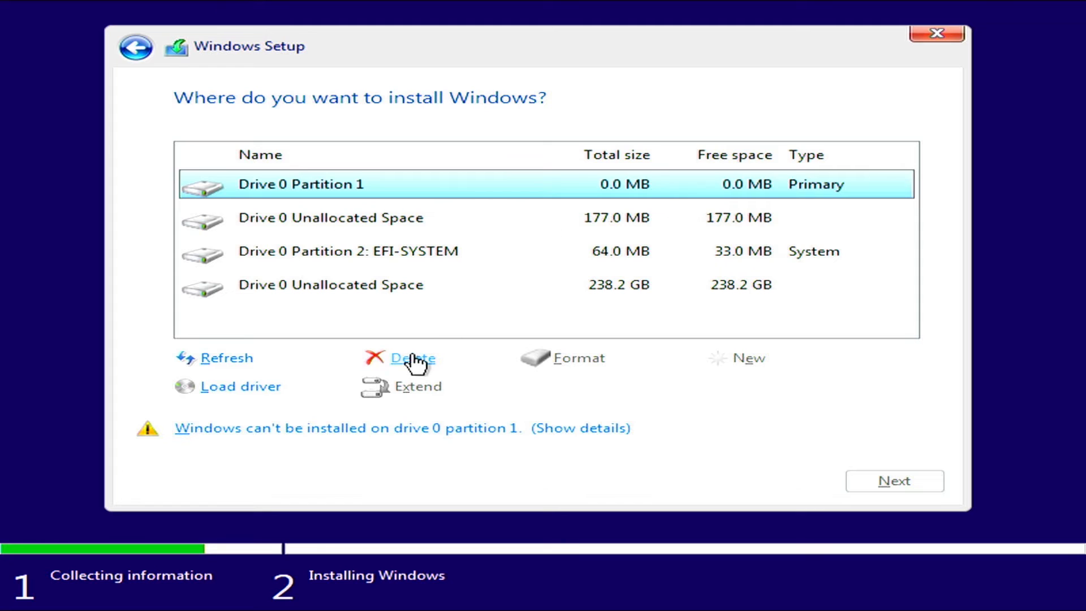
# Delete the EFI-SYSTEM partition from Drive 0
pyautogui.click(399, 227)
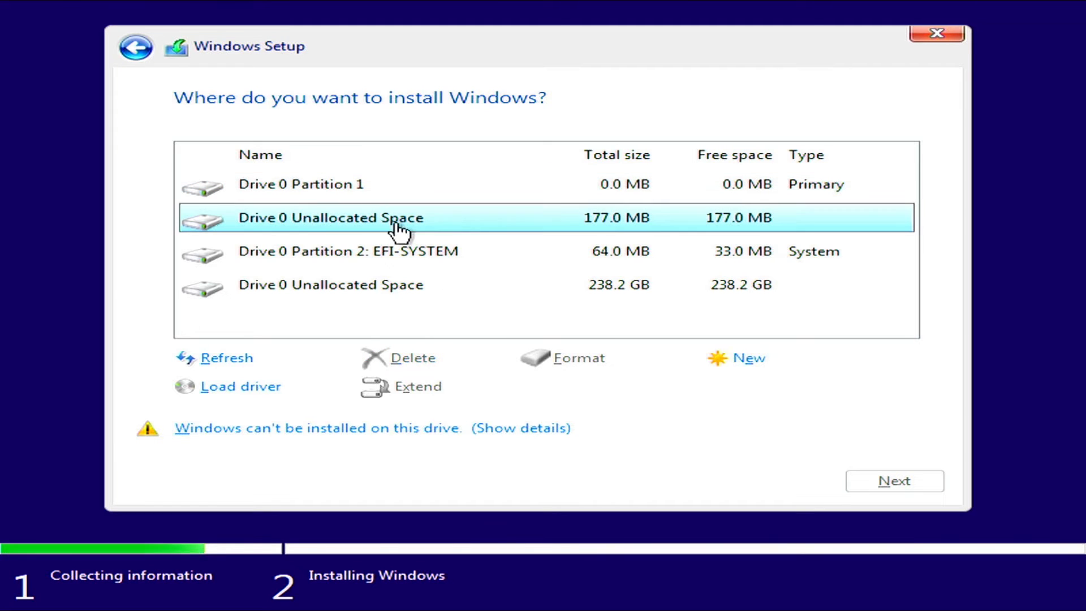
pyautogui.click(417, 254)
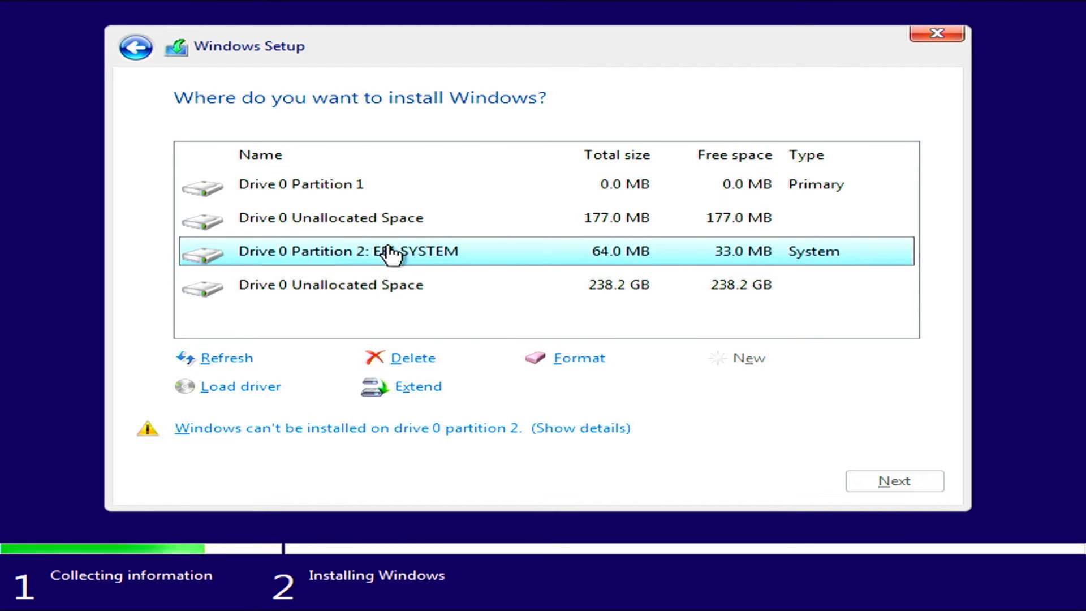
pyautogui.click(421, 359)
pyautogui.click(726, 396)
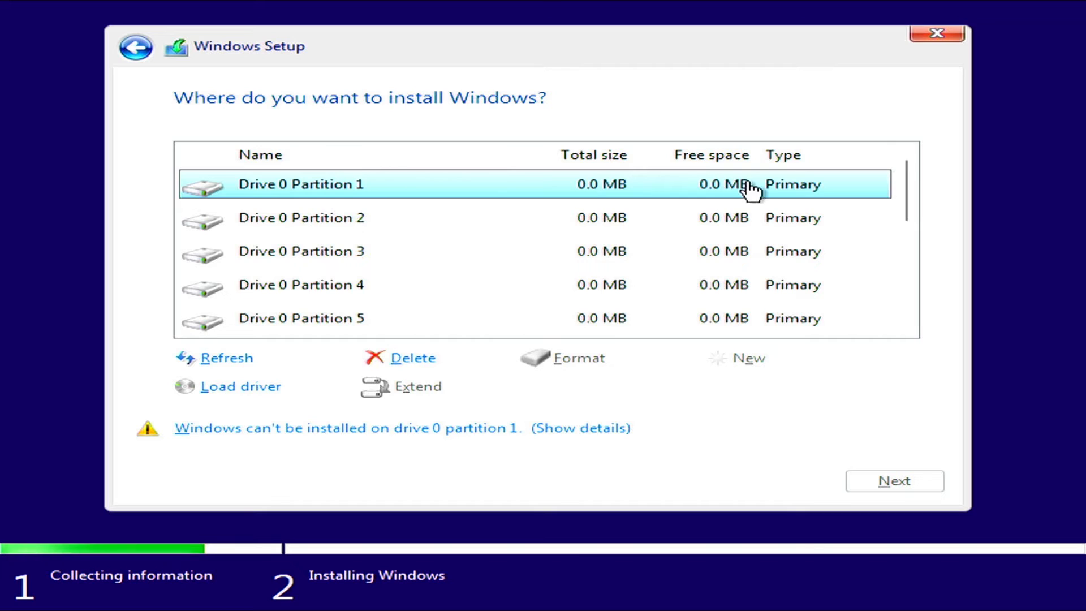
# Open a command prompt over Windows Setup, start diskpart and list the disks to identify the 238 GB drive
pyautogui.scroll(-3, 659, 235)
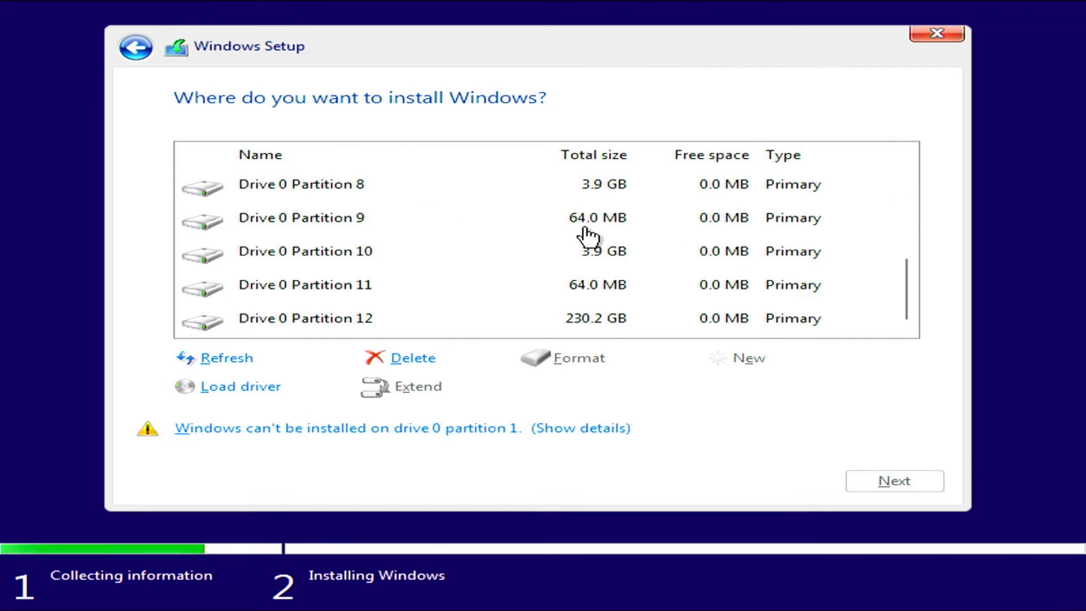
pyautogui.scroll(3, 588, 235)
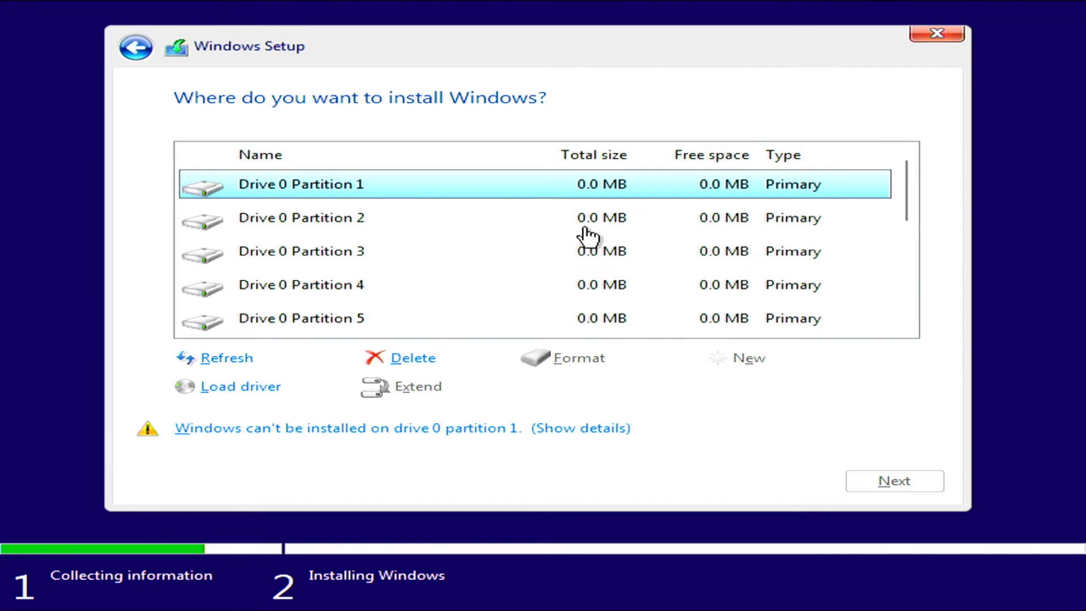
pyautogui.hotkey('shift', 'F10')
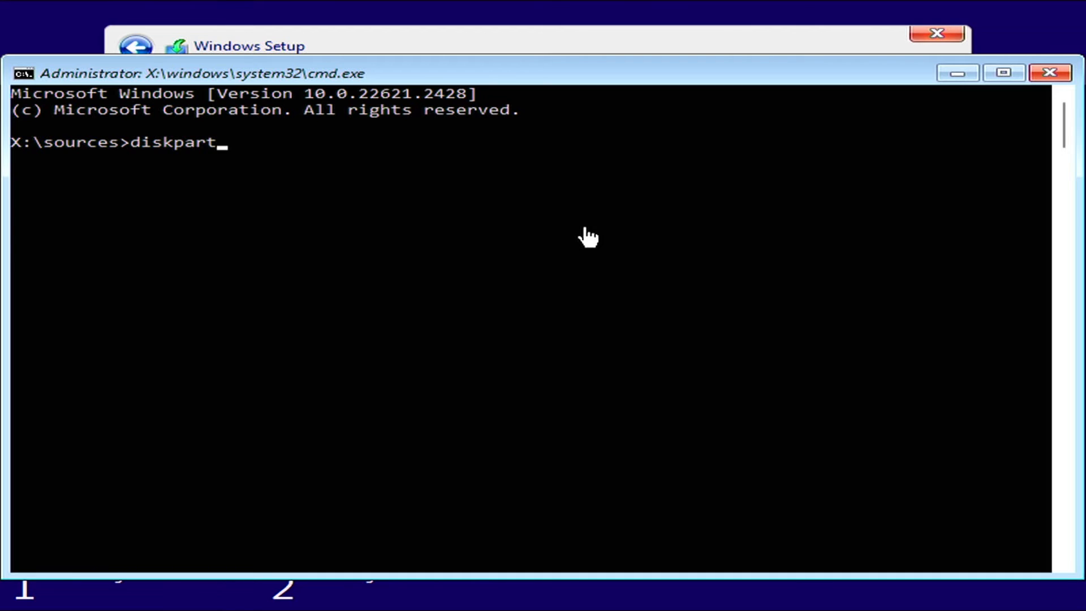
pyautogui.press('Return')
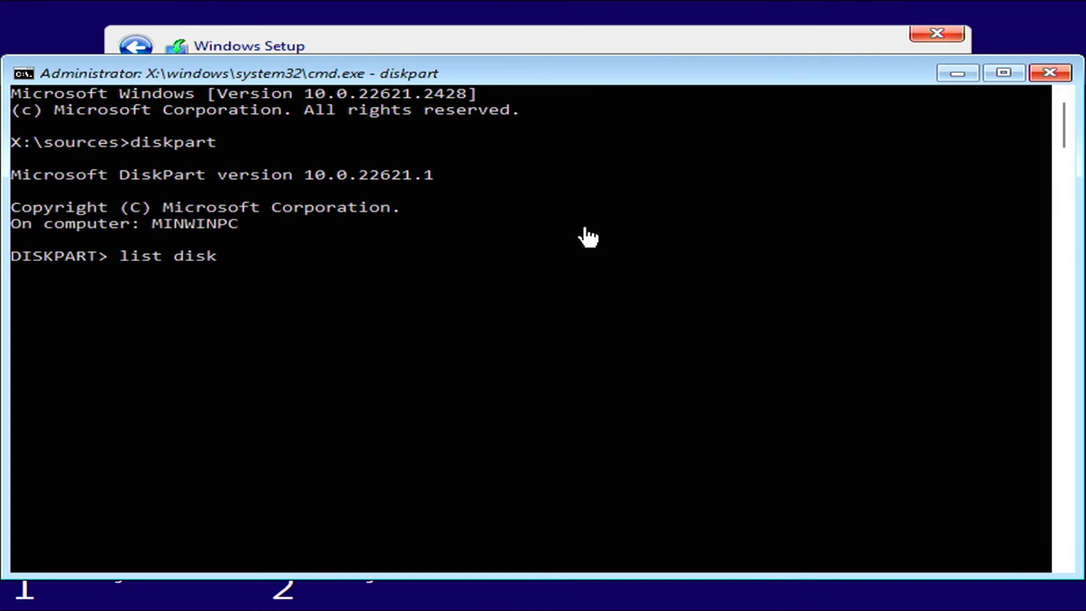
pyautogui.write('list disk')
pyautogui.press('Return')
pyautogui.moveTo(95, 327); pyautogui.dragTo(394, 328)
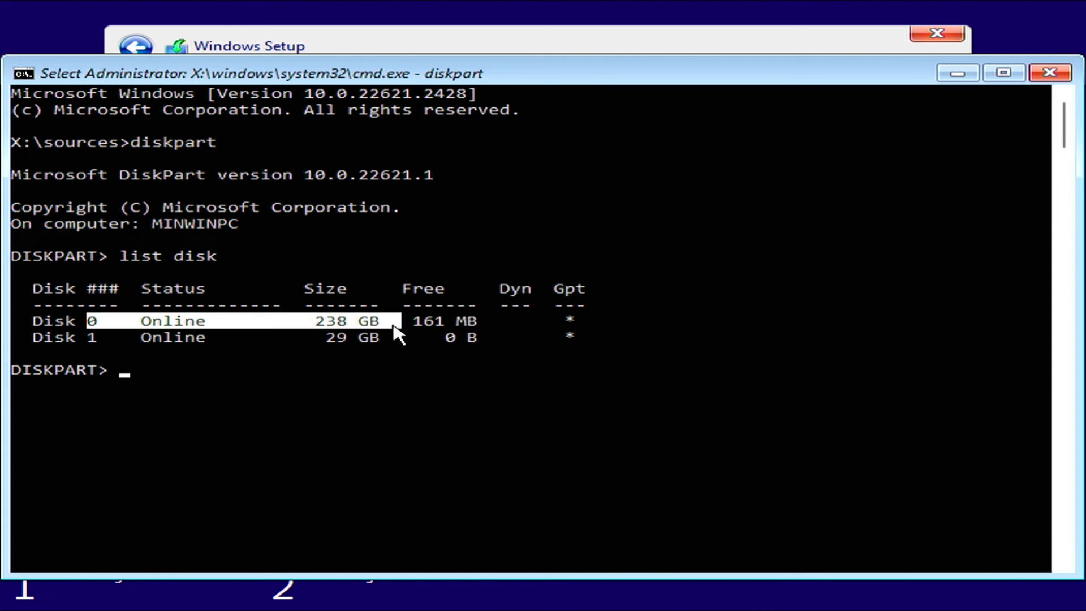
# Select disk 0 in diskpart and wipe it with the clean command
pyautogui.write('do')
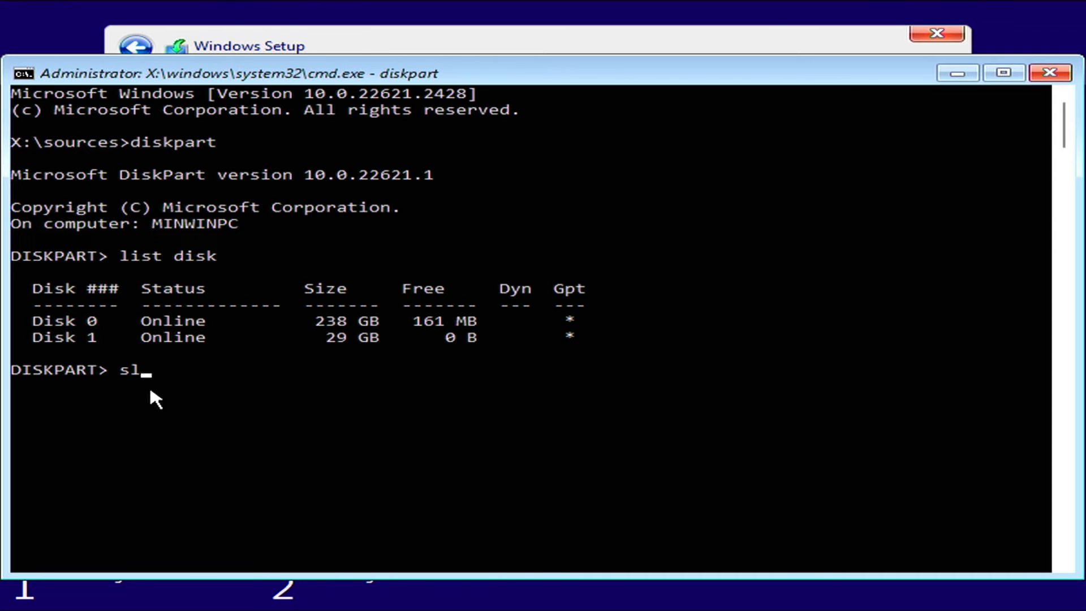
pyautogui.write('el disk 0')
pyautogui.press('Return')
pyautogui.write('clean')
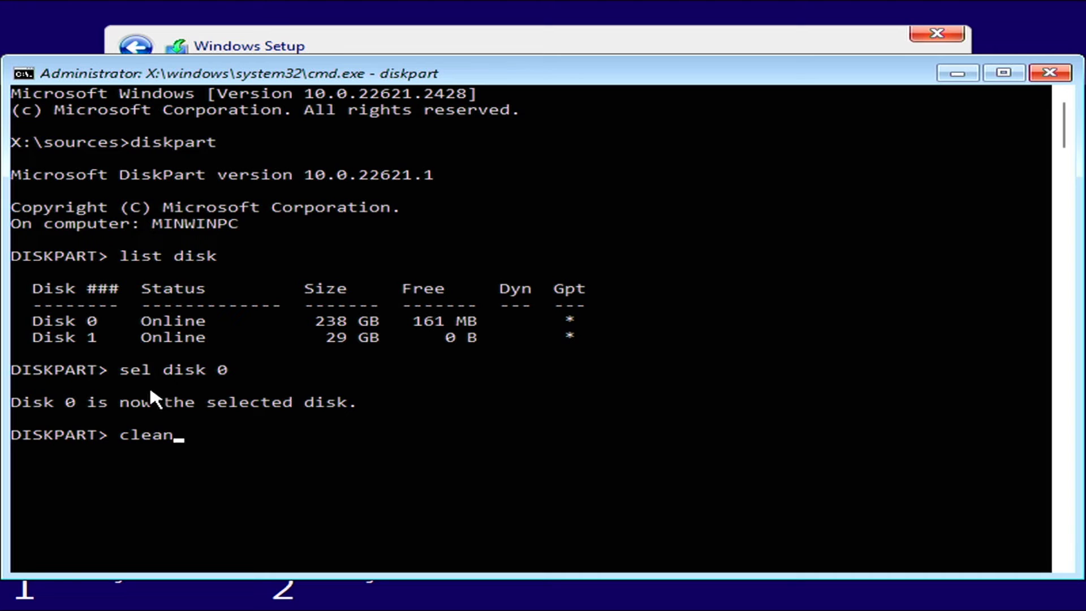
pyautogui.press('Return')
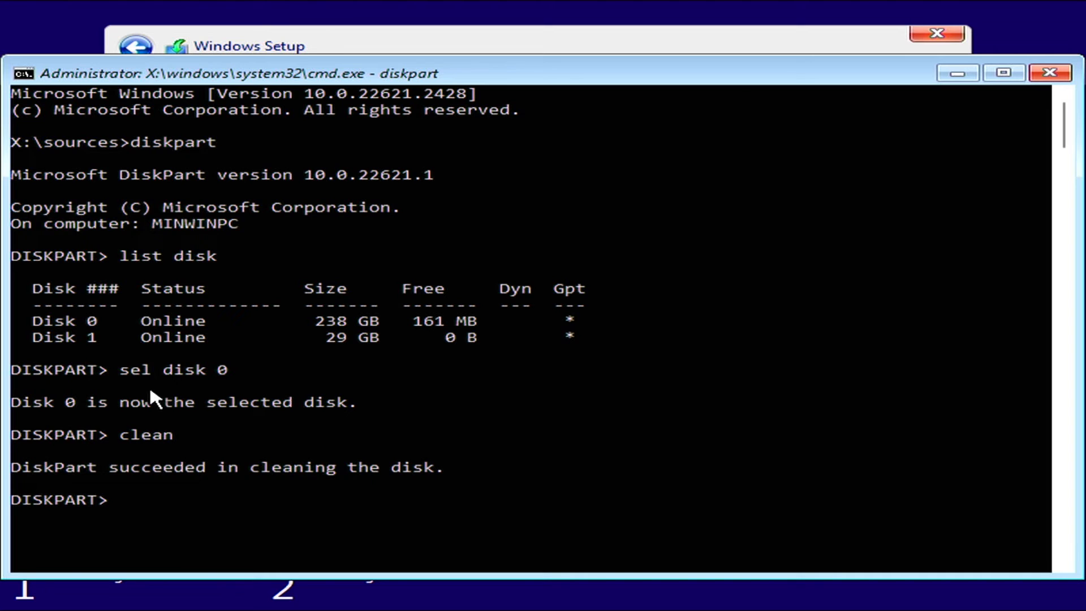
# Close the command prompt and reload the drive list by going back and choosing the customised installation again
pyautogui.click(1053, 75)
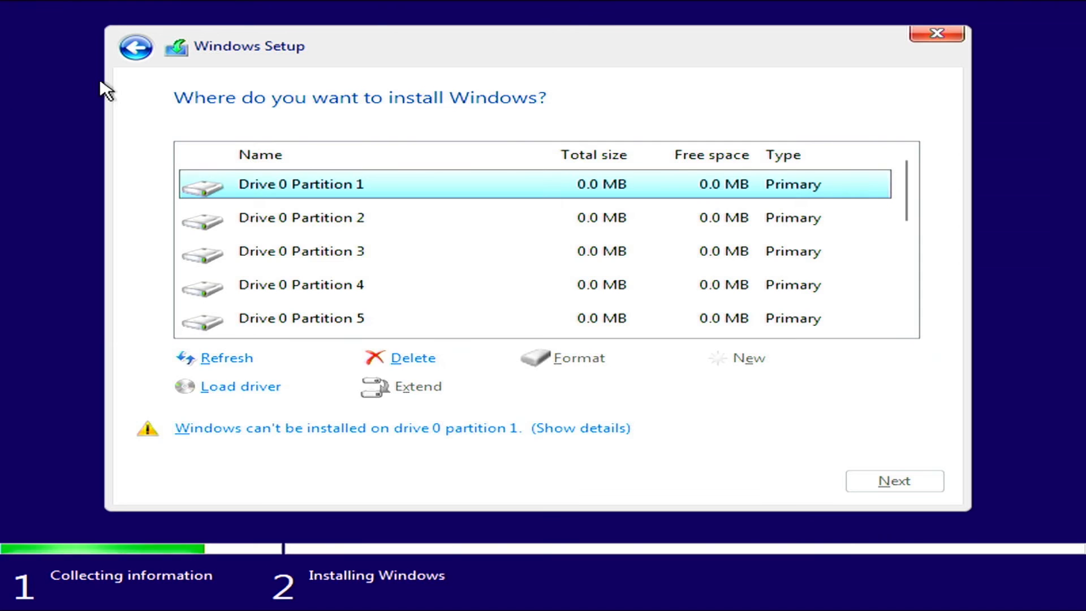
pyautogui.click(145, 51)
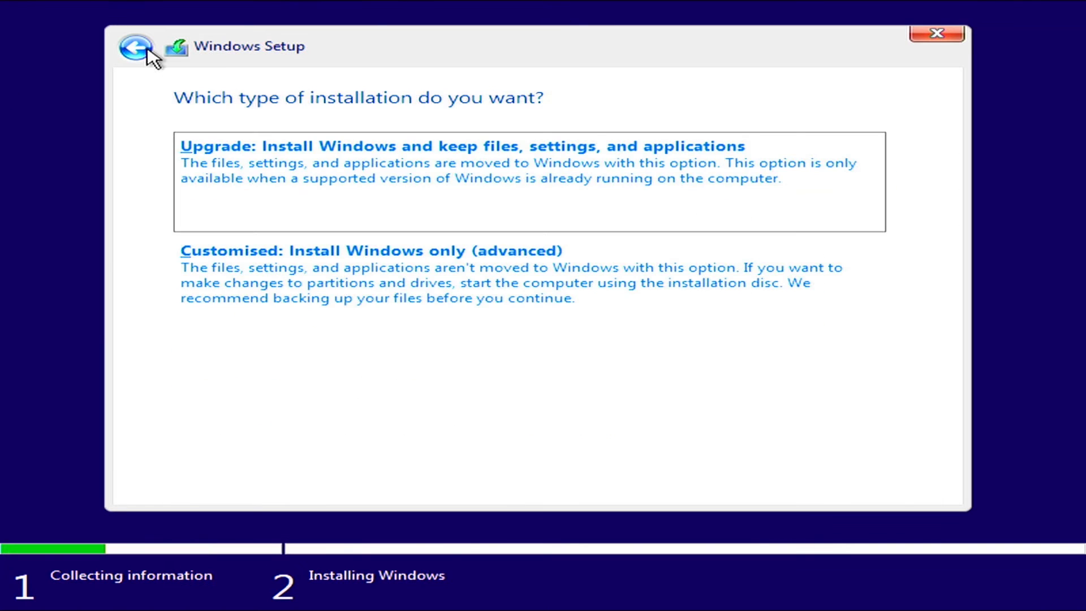
pyautogui.click(304, 257)
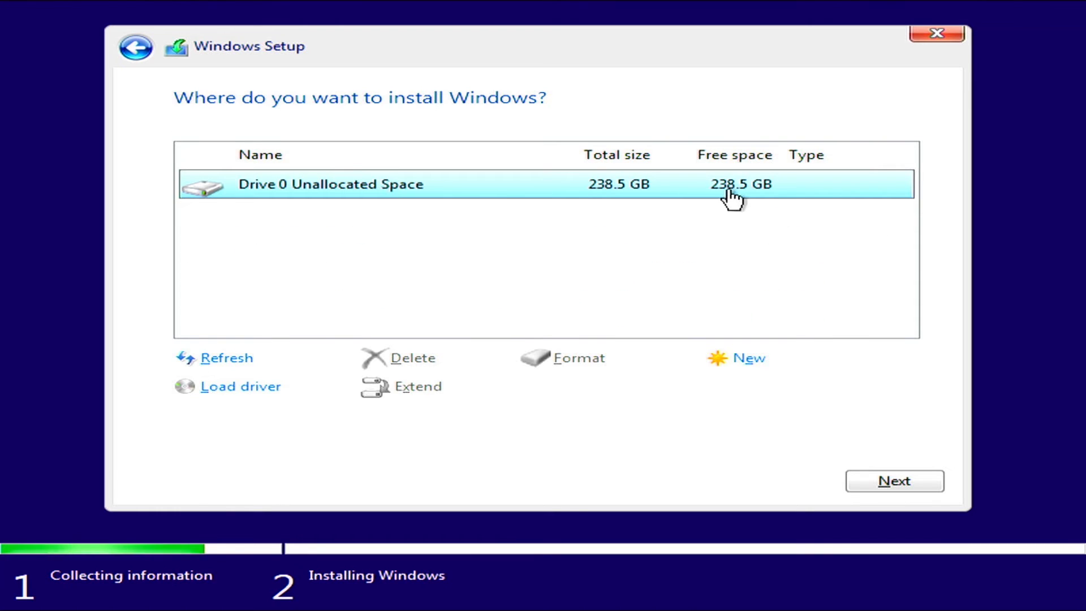
# Create a 244198 MB partition in Drive 0's unallocated space and install Windows on Drive 0 Partition 3
pyautogui.click(748, 358)
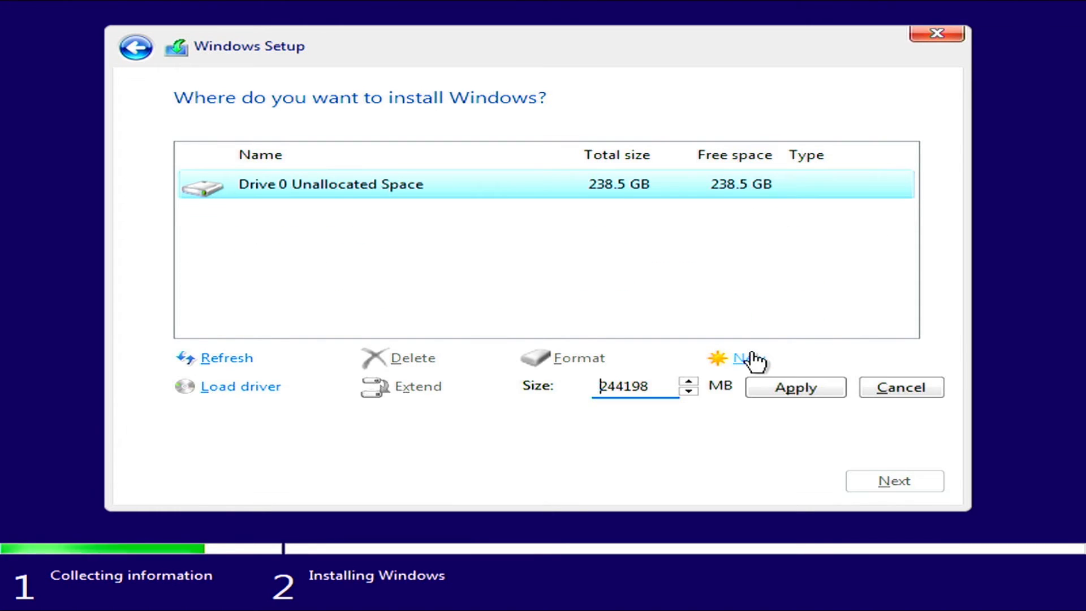
pyautogui.click(789, 388)
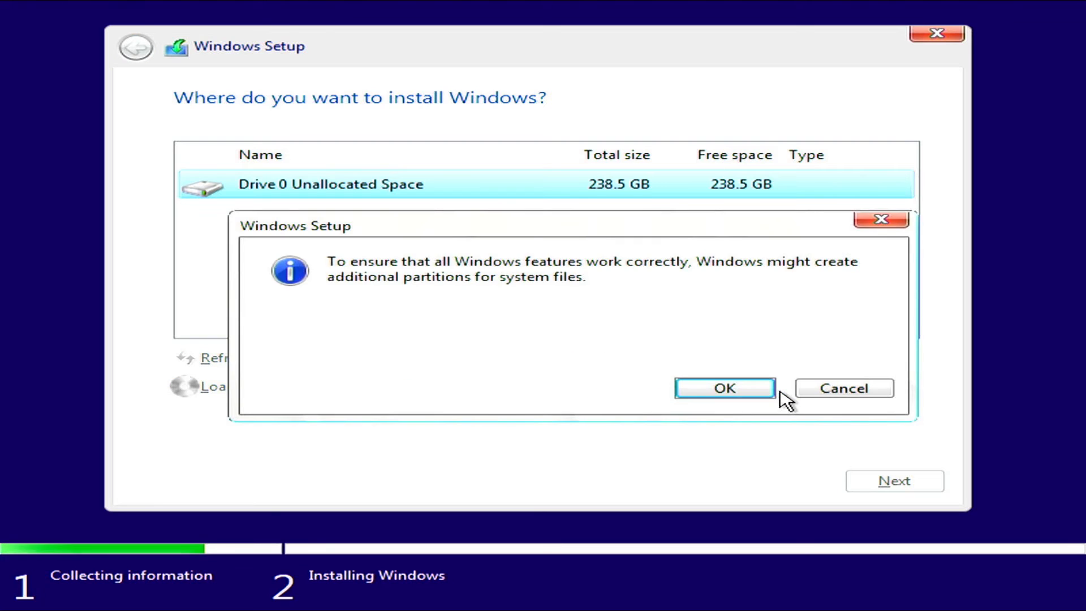
pyautogui.click(717, 384)
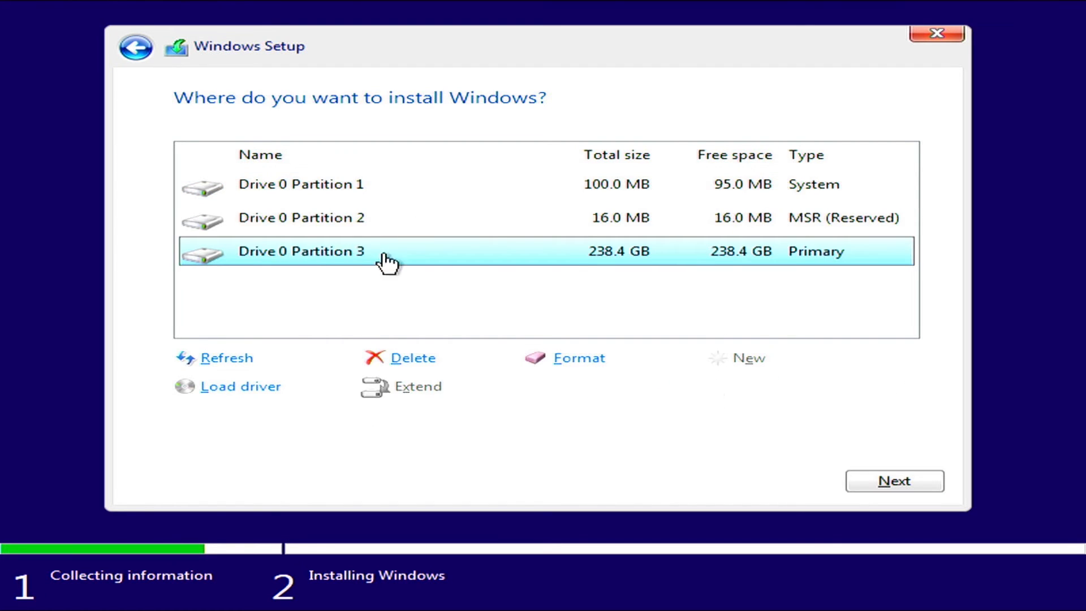
pyautogui.click(905, 485)
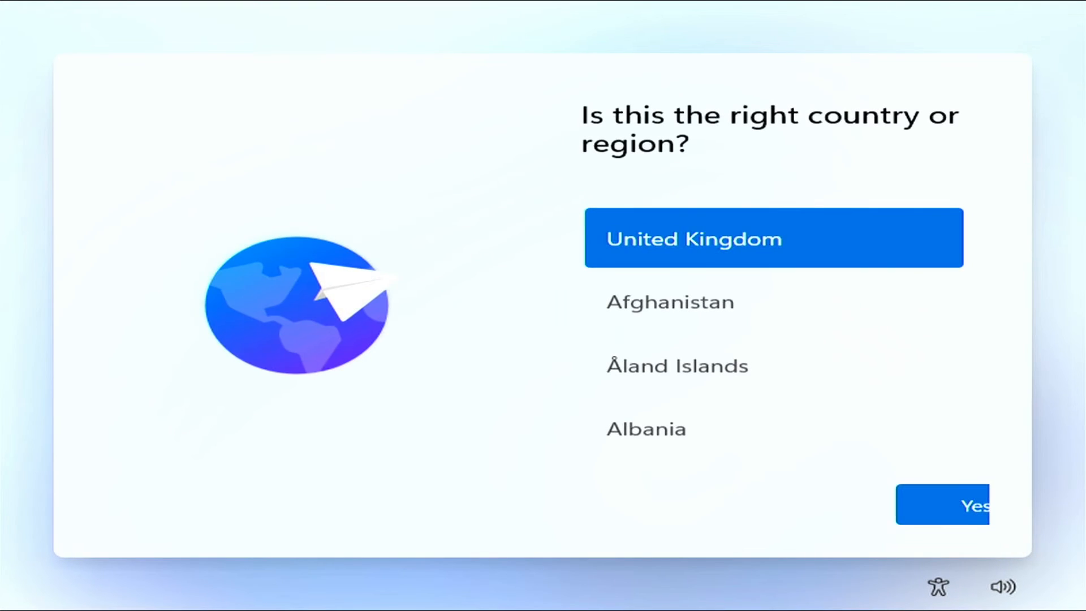
# Confirm United Kingdom as both the region and the keyboard layout, skipping a second layout
pyautogui.click(945, 506)
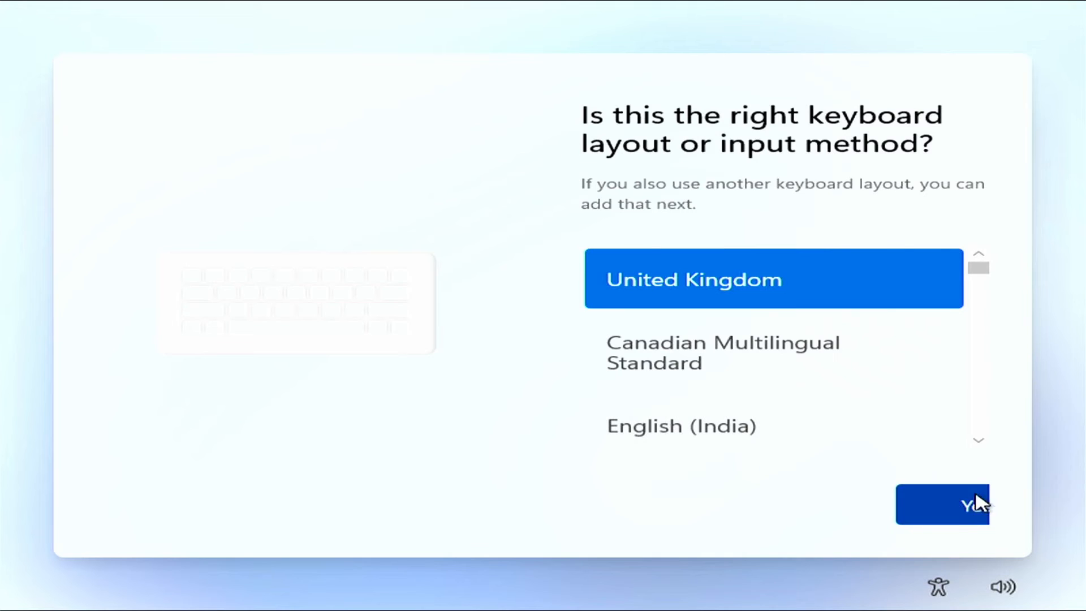
pyautogui.click(958, 509)
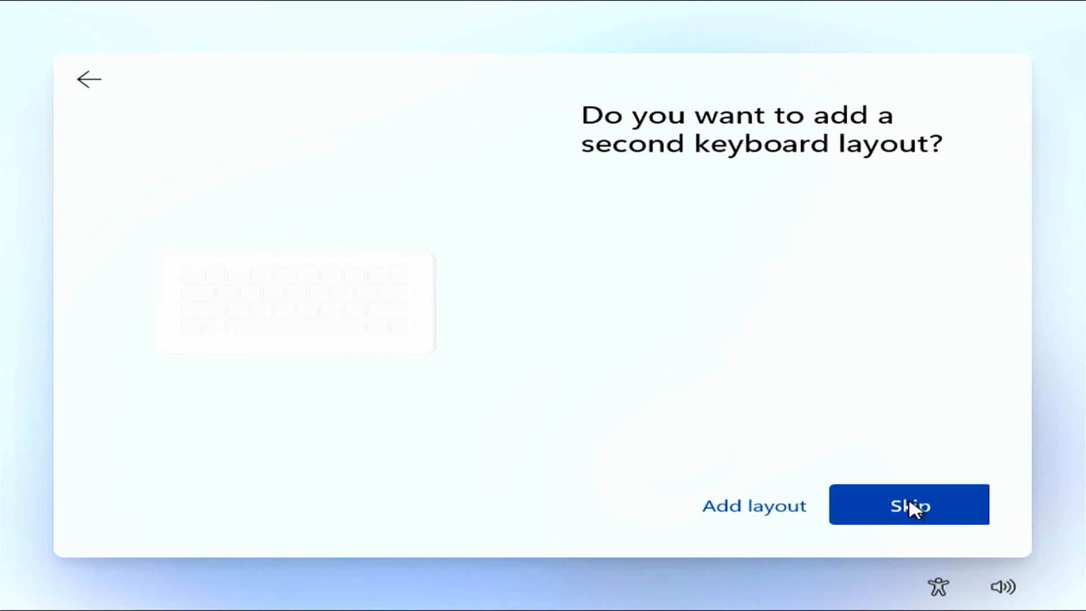
pyautogui.click(903, 508)
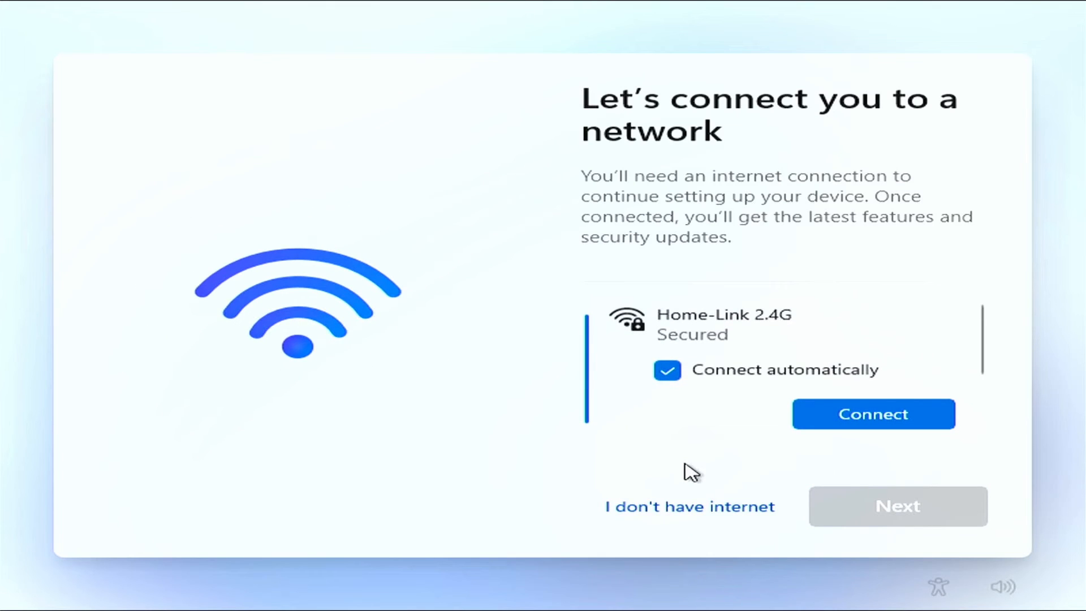
# Continue the setup without an internet connection and decline location access for Microsoft and apps
pyautogui.click(660, 509)
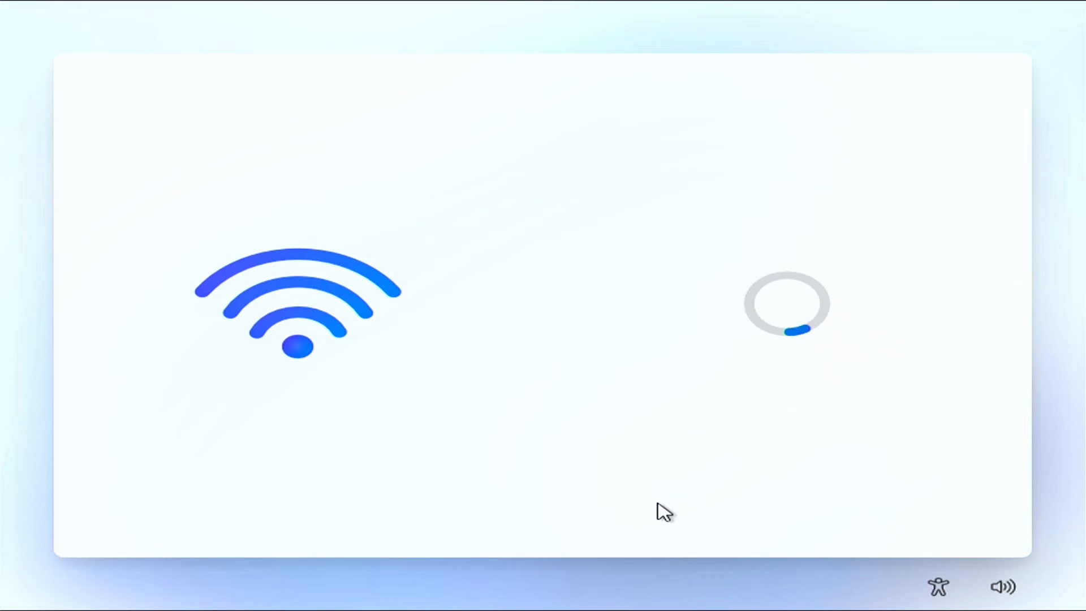
pyautogui.click(755, 498)
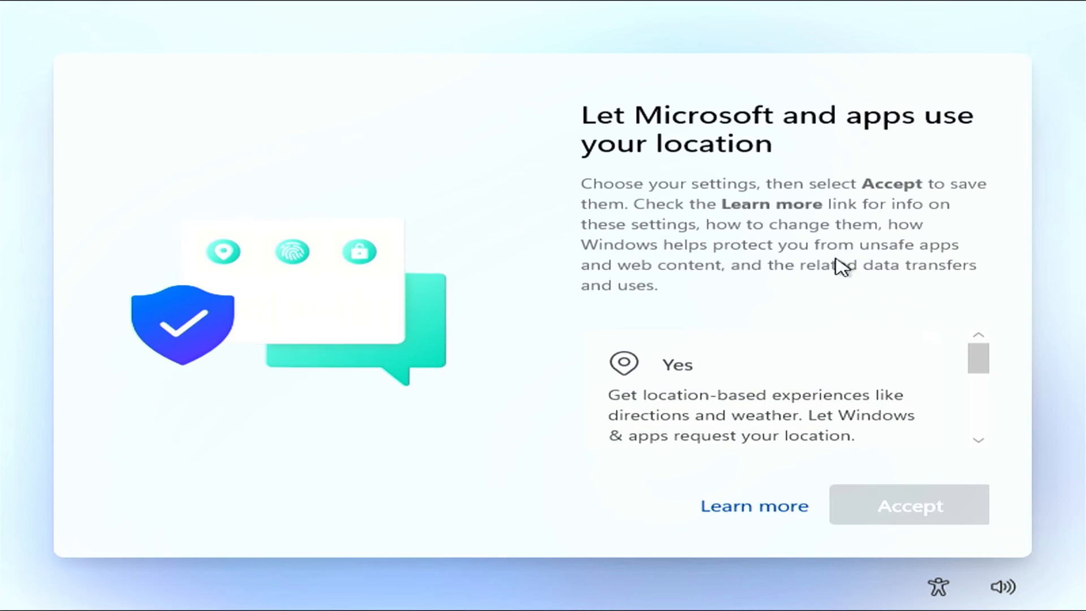
pyautogui.moveTo(982, 357); pyautogui.dragTo(981, 487)
pyautogui.scroll(2, 666, 407)
pyautogui.scroll(-3, 667, 410)
pyautogui.scroll(3, 706, 401)
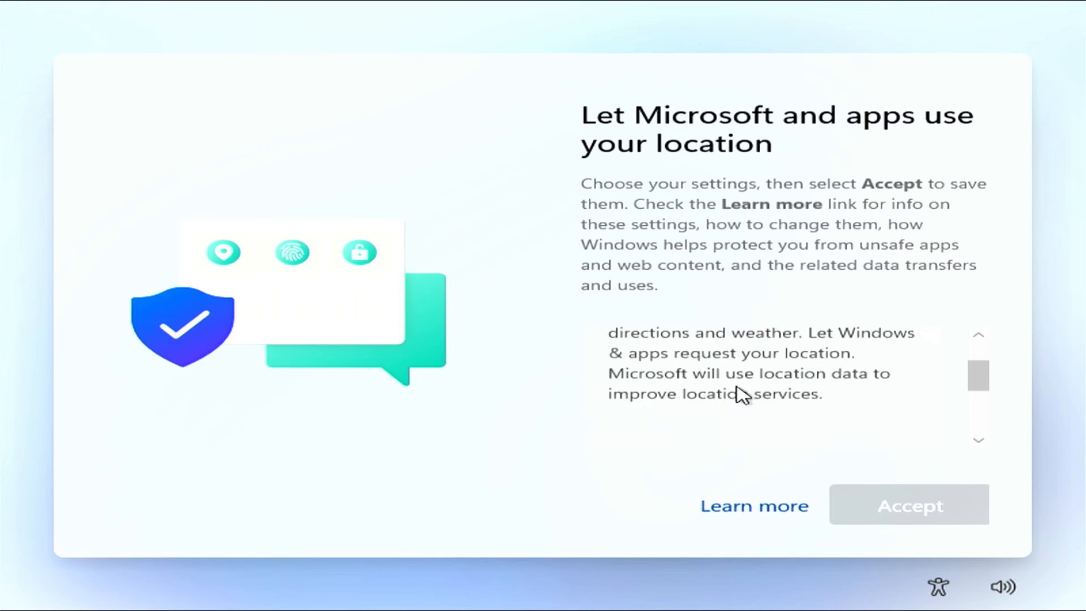
pyautogui.scroll(-2, 678, 410)
pyautogui.click(667, 416)
pyautogui.click(893, 515)
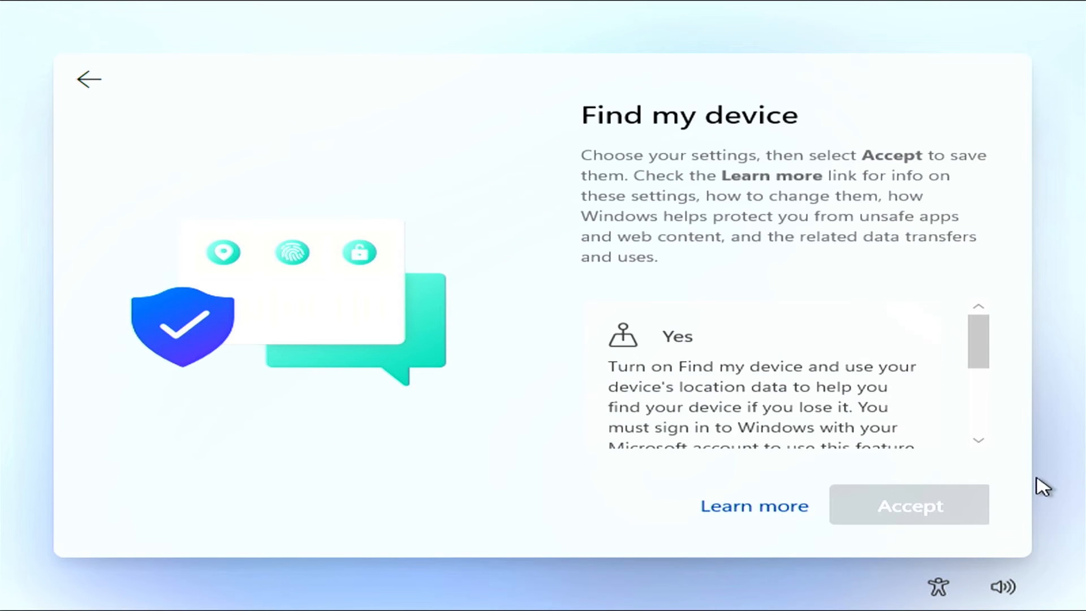
# Decline Find my device and accept the Include Optional setting for diagnostic data
pyautogui.scroll(-3, 746, 396)
pyautogui.click(741, 399)
pyautogui.click(904, 503)
pyautogui.click(795, 390)
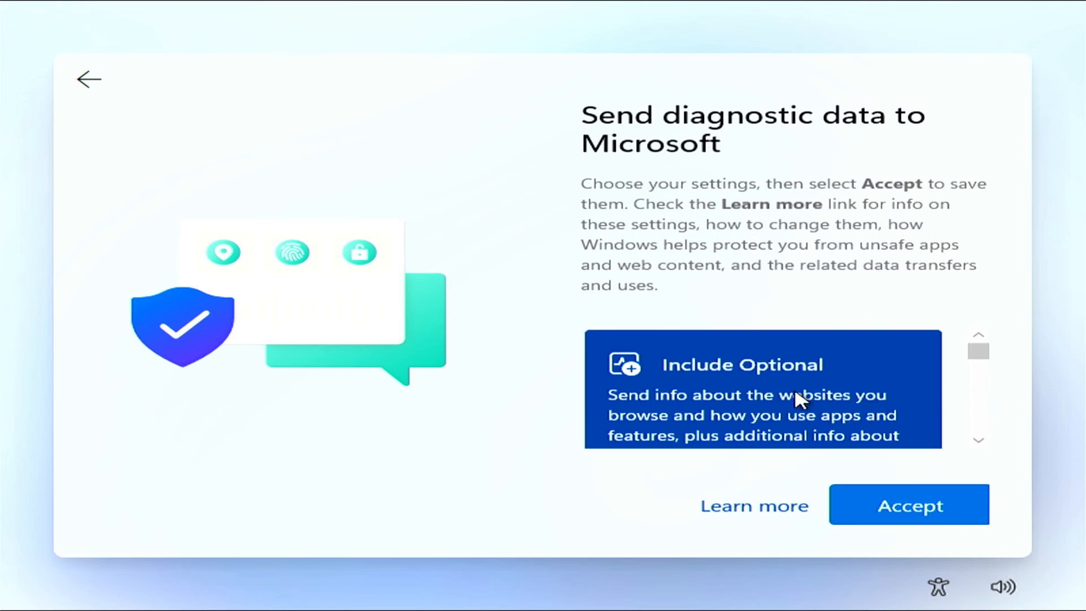
pyautogui.click(940, 516)
# Set Improve inking & typing to No and accept the choice
pyautogui.scroll(-3, 795, 392)
pyautogui.scroll(2, 797, 392)
pyautogui.scroll(-2, 783, 398)
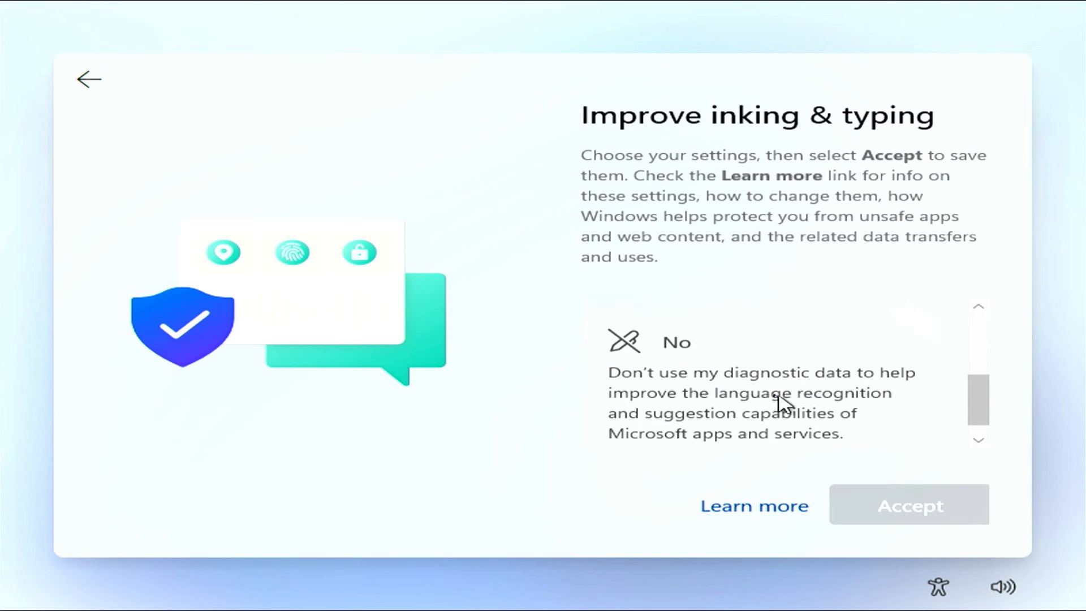
pyautogui.click(786, 406)
pyautogui.click(882, 502)
# Decline the remaining privacy settings, including letting apps use the advertising ID, and finish the device setup
pyautogui.scroll(-2, 776, 379)
pyautogui.click(803, 412)
pyautogui.click(896, 502)
pyautogui.scroll(-2, 821, 392)
pyautogui.scroll(1, 821, 394)
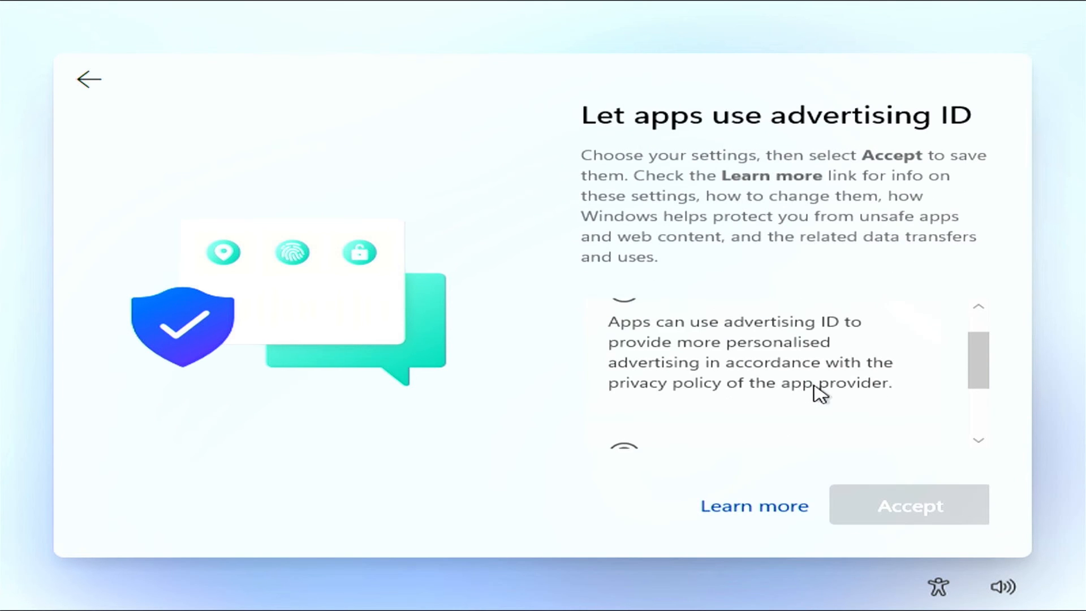
pyautogui.click(803, 436)
pyautogui.click(928, 509)
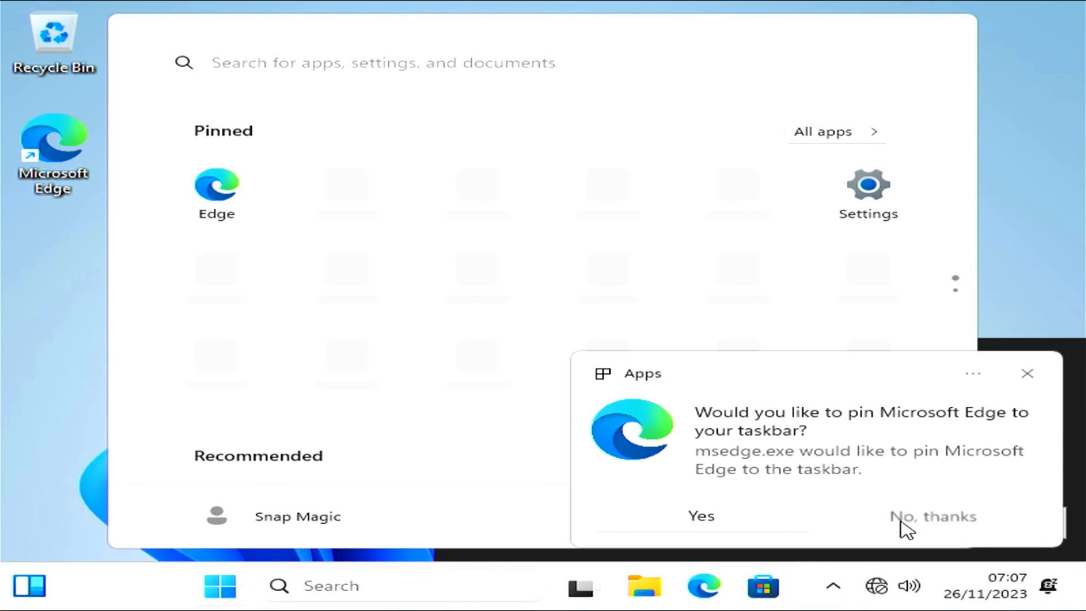
# Decline pinning Microsoft Edge to the taskbar
pyautogui.click(900, 525)
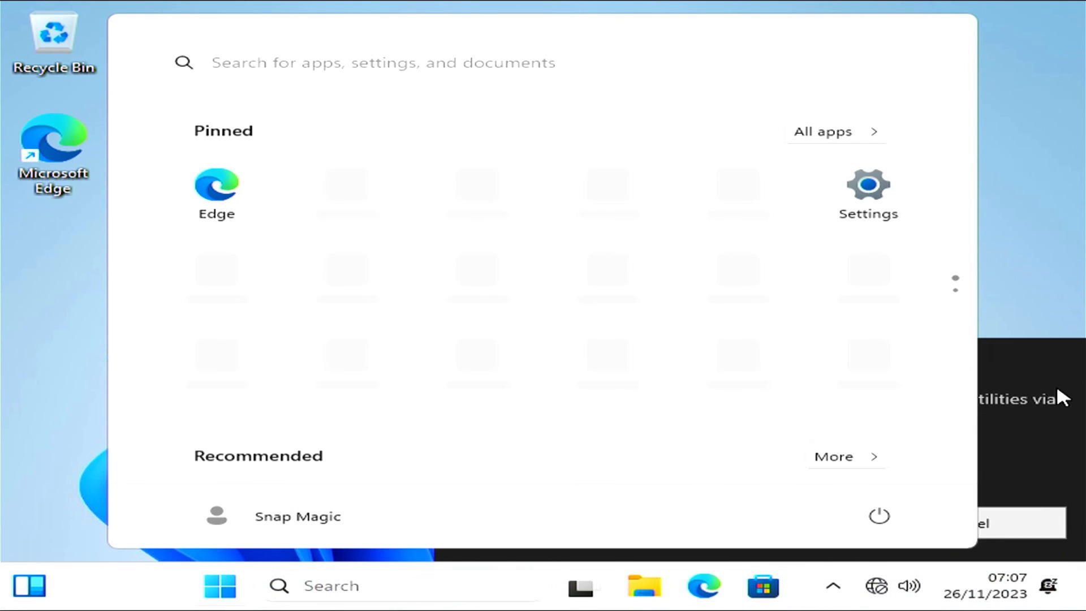
# Dismiss the Start menu and decline installing drivers and GIGABYTE utilities via APP Center
pyautogui.click(53, 502)
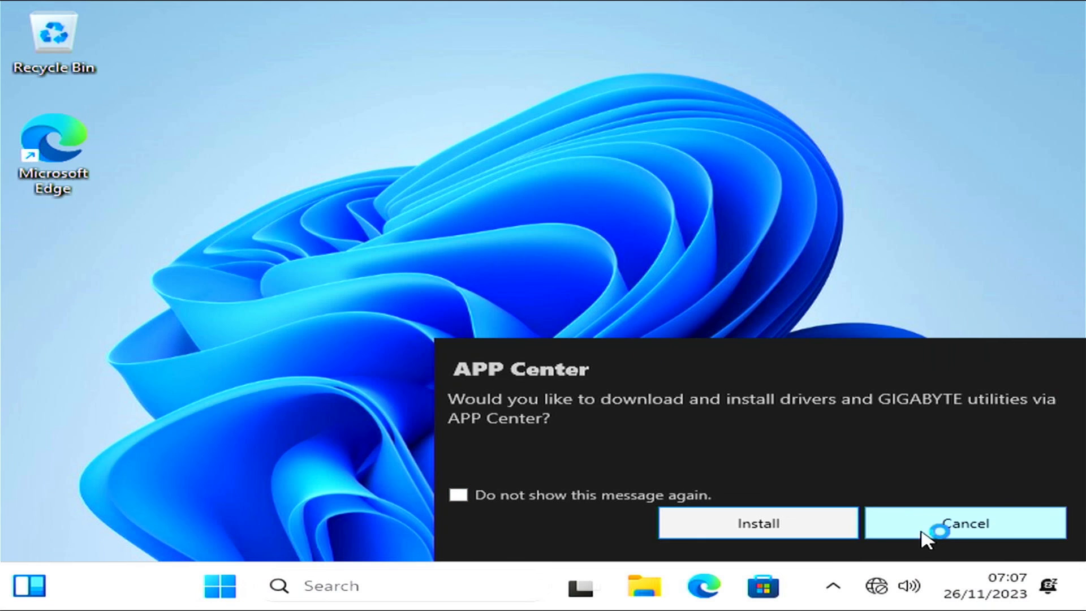
pyautogui.click(939, 531)
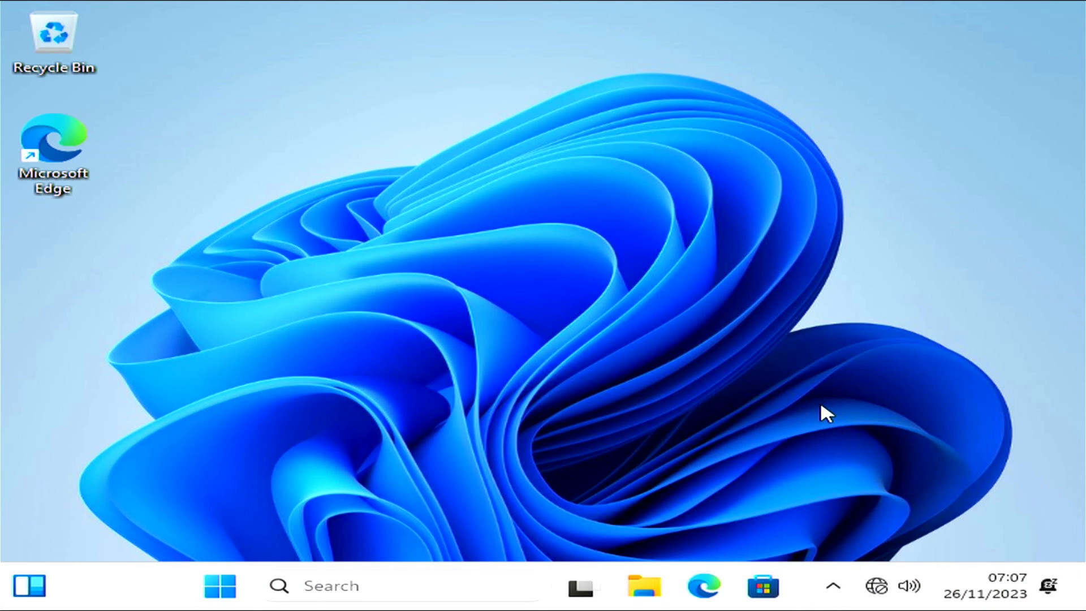
# Connect to the Home-Link 2.4G Wi-Fi network with automatic connection enabled, entering the network security key
pyautogui.click(877, 586)
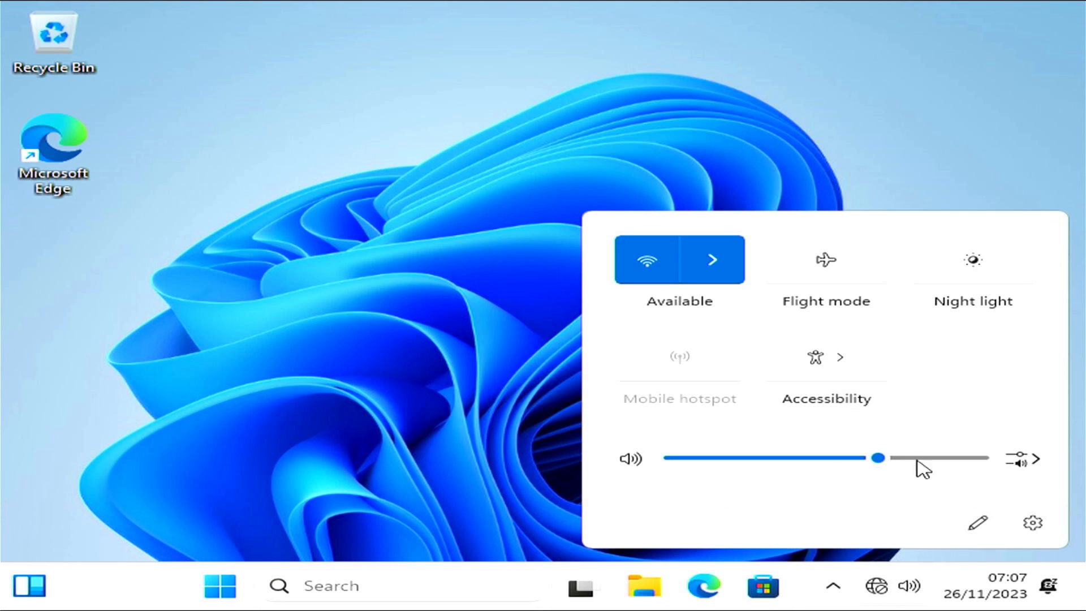
pyautogui.click(651, 265)
pyautogui.click(652, 266)
pyautogui.click(707, 265)
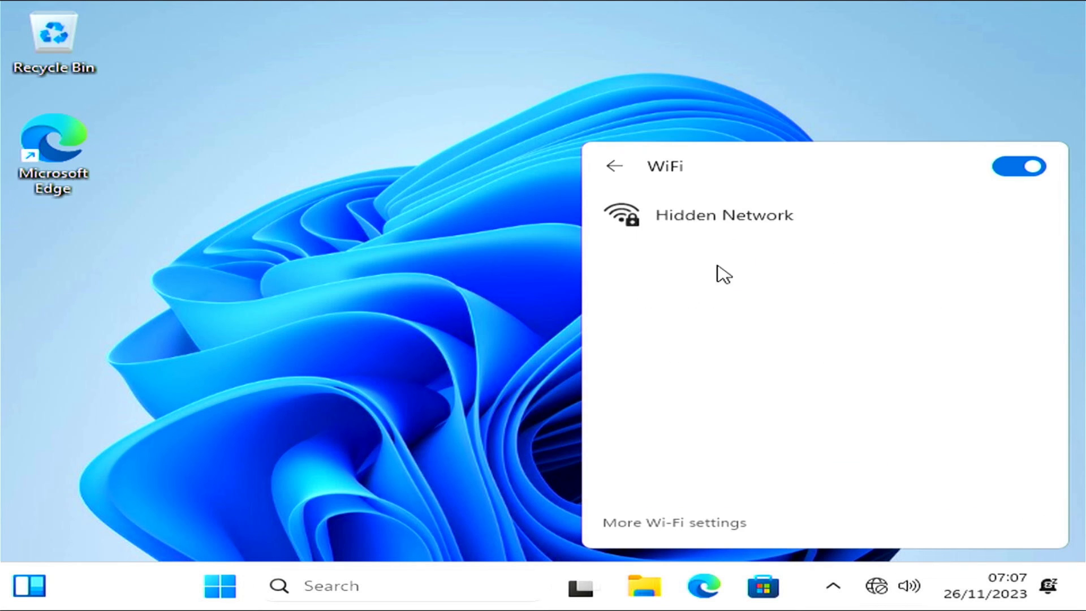
pyautogui.click(721, 218)
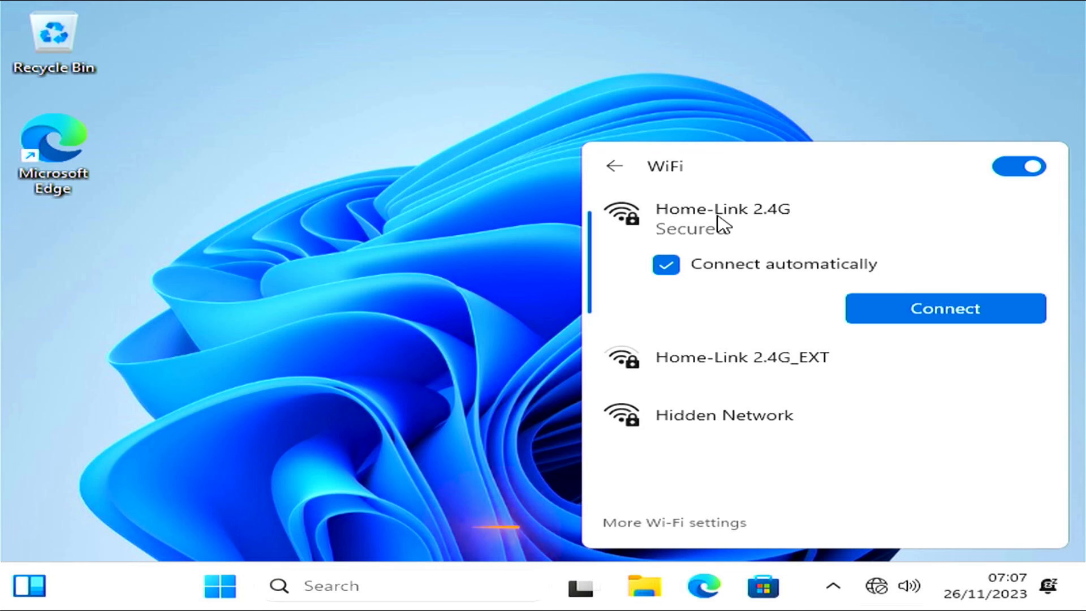
pyautogui.click(939, 309)
pyautogui.write('••••••••••••')
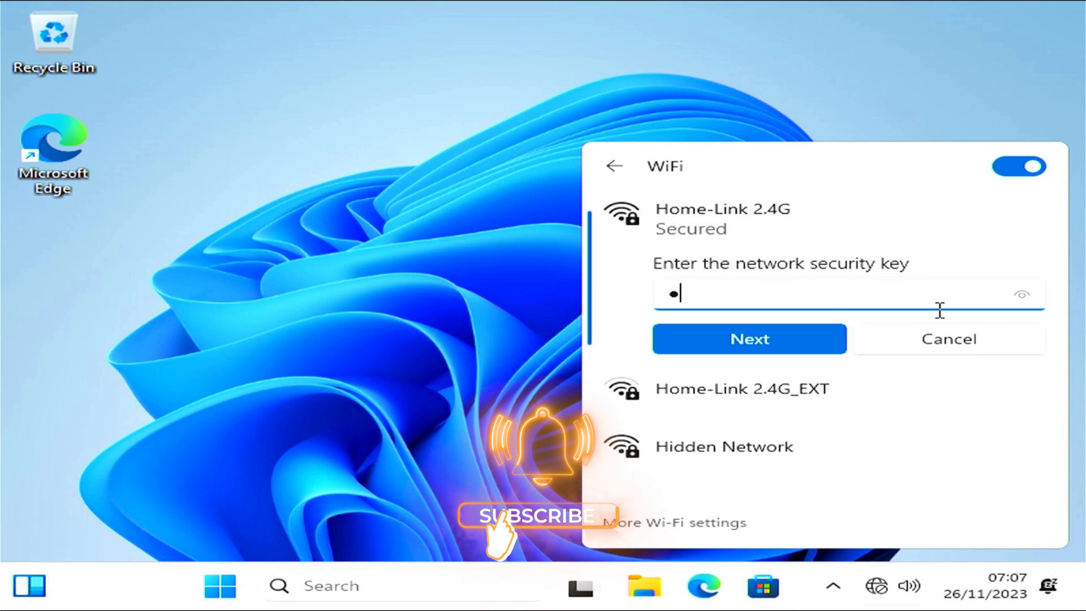
pyautogui.press('Return')
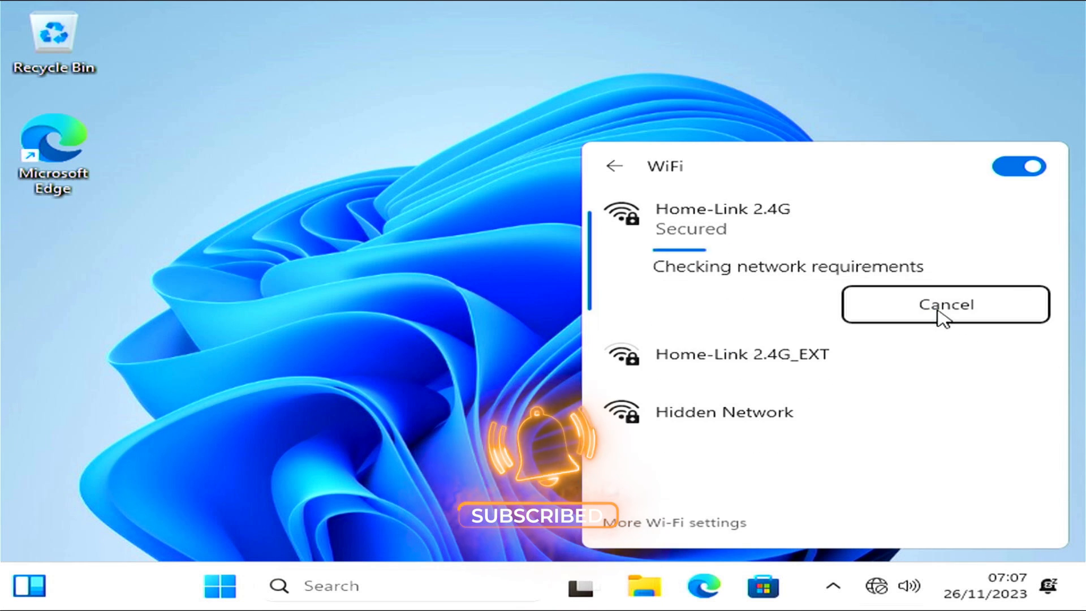